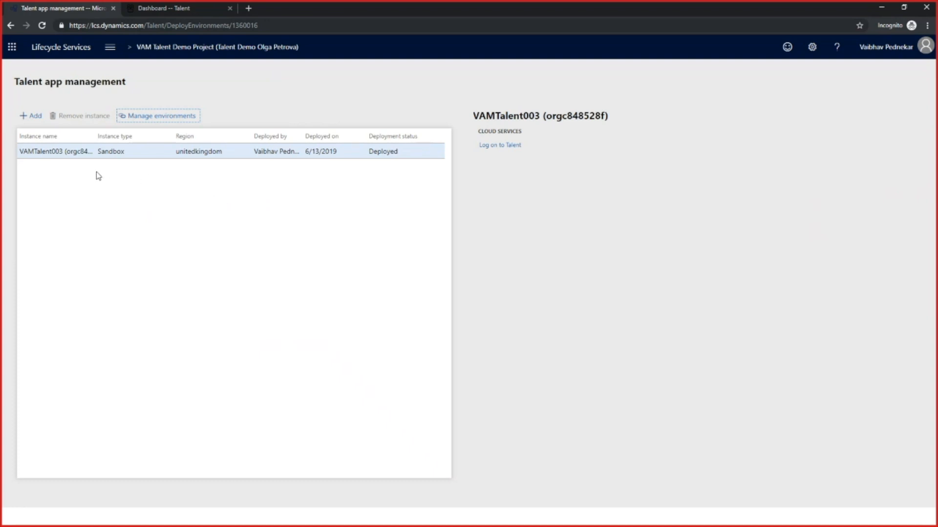
Check the instance type options for a new Talent instance, cancel the form, and advance the presentation to the Leave and Absence slide
{"action": "left_click", "coordinate": [34, 120]}
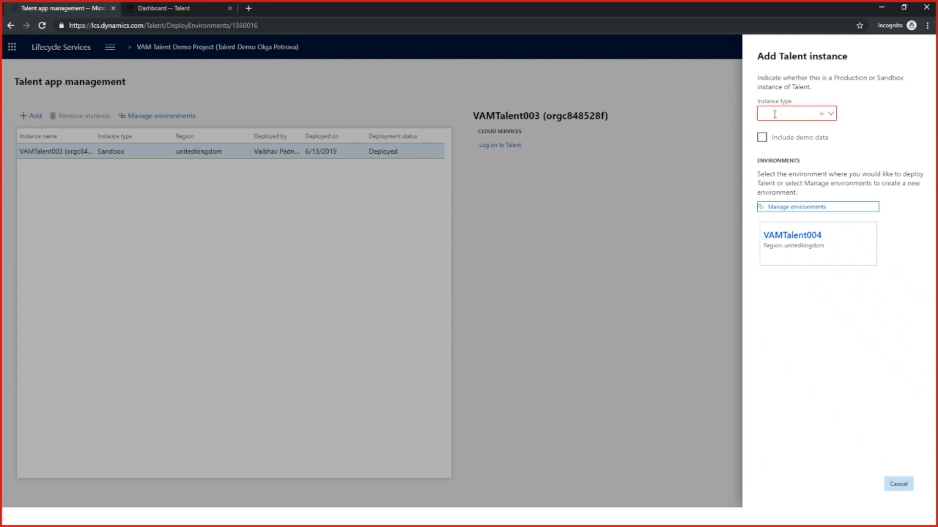
{"action": "left_click", "coordinate": [774, 115]}
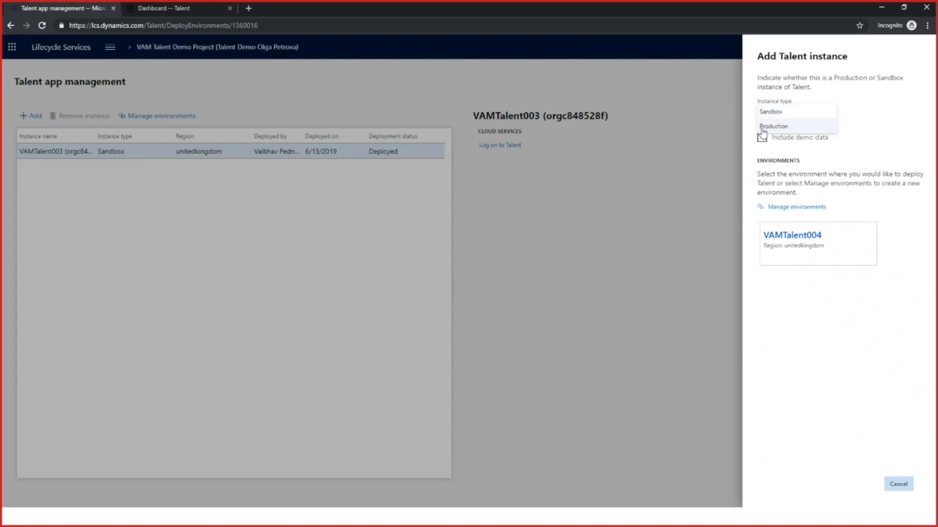
{"action": "left_click", "coordinate": [832, 141]}
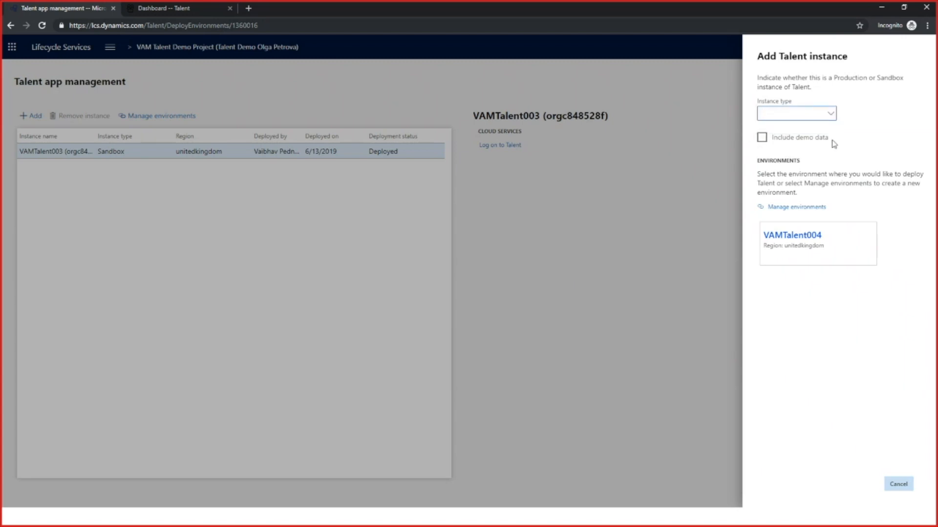
{"action": "left_click", "coordinate": [763, 112]}
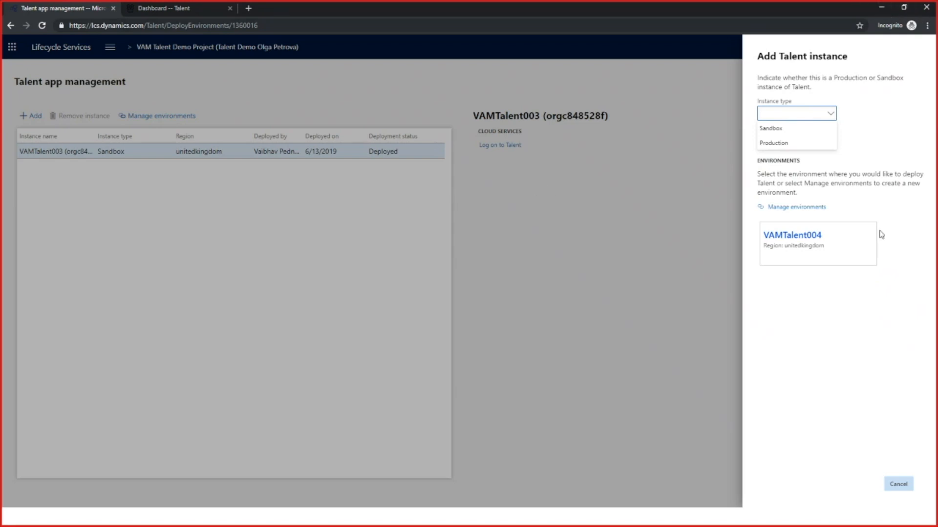
{"action": "left_click", "coordinate": [898, 485]}
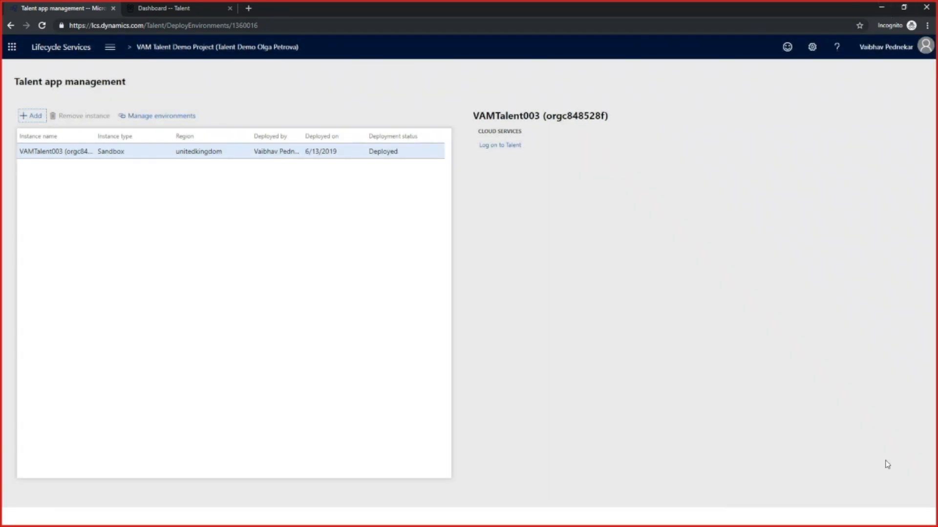
{"action": "left_click", "coordinate": [879, 9]}
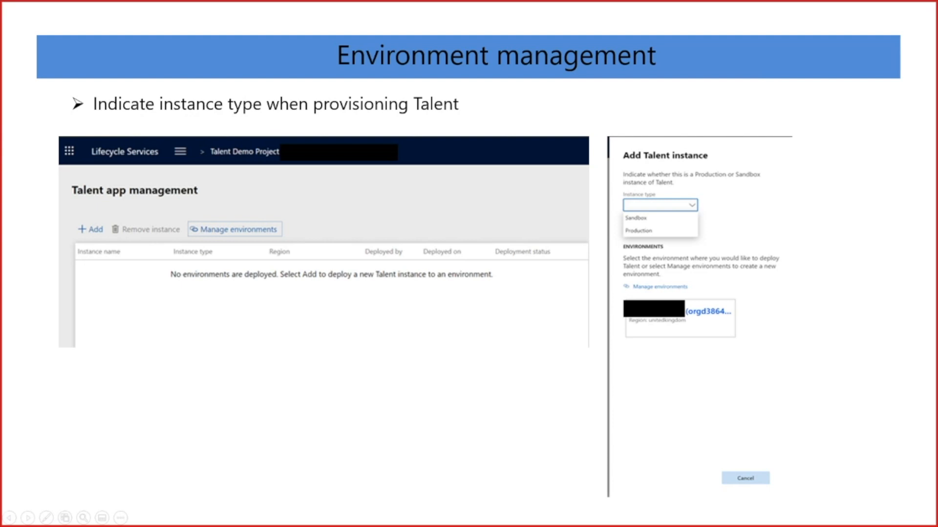
{"action": "key", "text": "Right"}
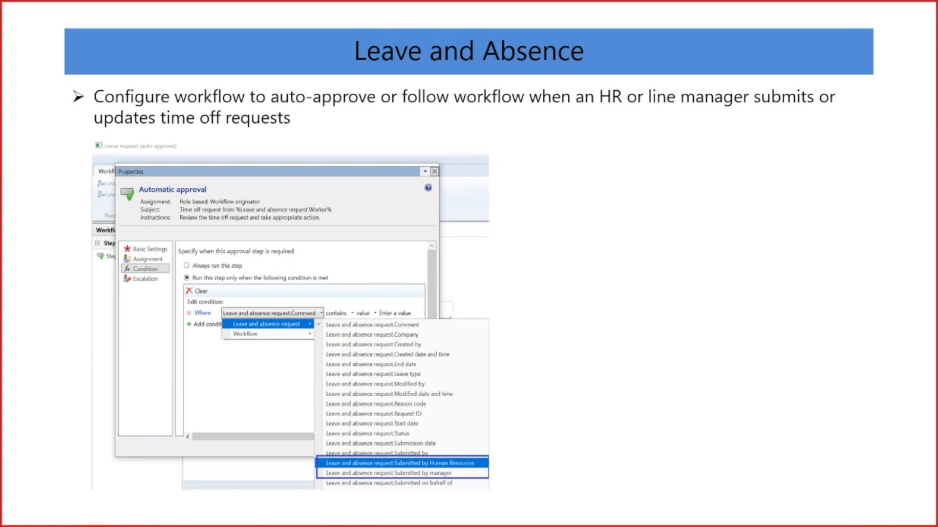
Switch back to the Talent dashboard in the browser and search for "workflow" to open the Human resource workflows page
{"action": "key", "text": "alt+Tab"}
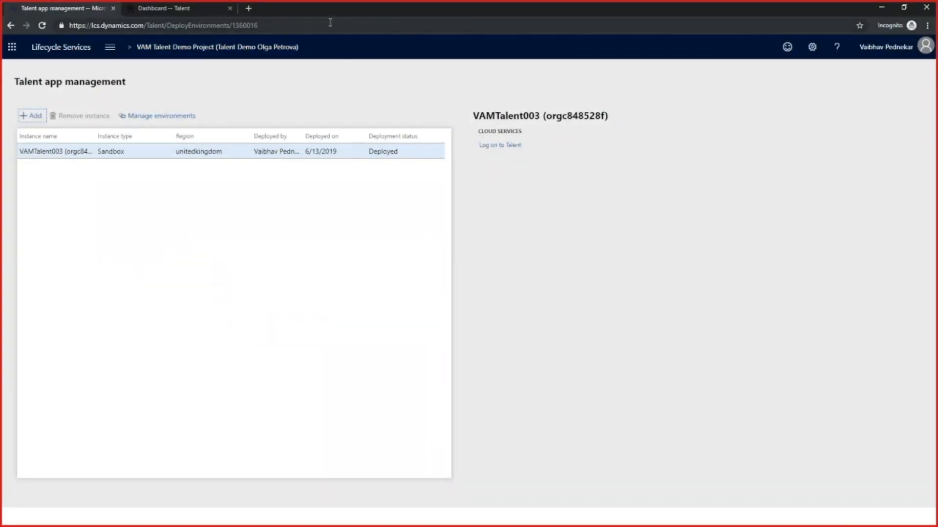
{"action": "left_click", "coordinate": [160, 10]}
{"action": "left_click", "coordinate": [374, 47]}
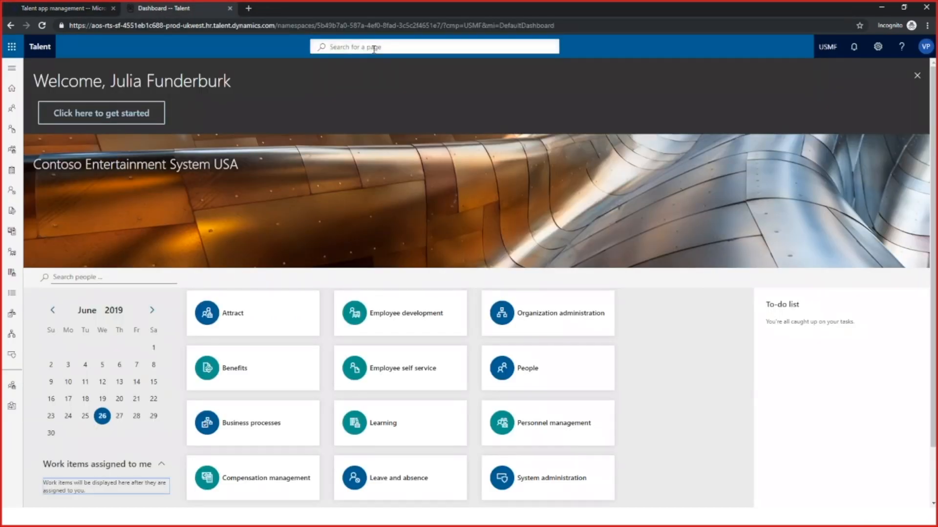
{"action": "type", "text": "workflow"}
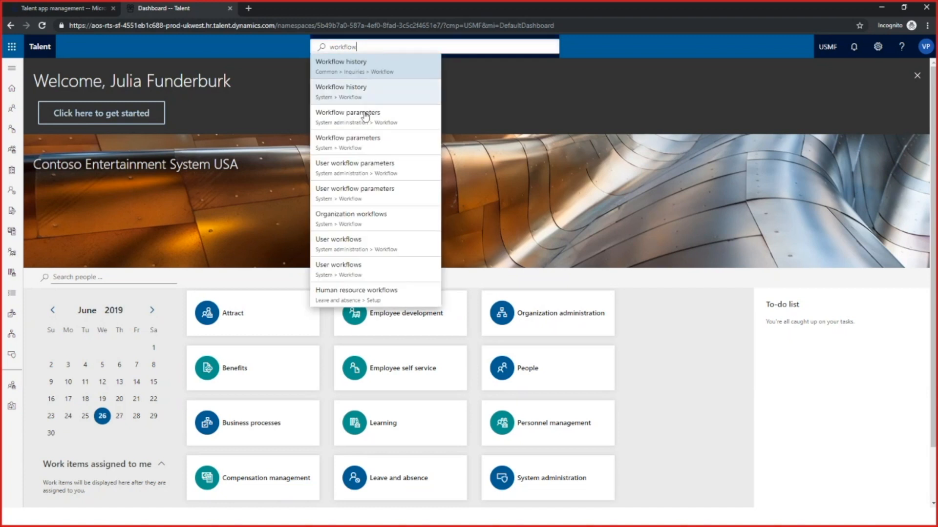
{"action": "left_click", "coordinate": [360, 302]}
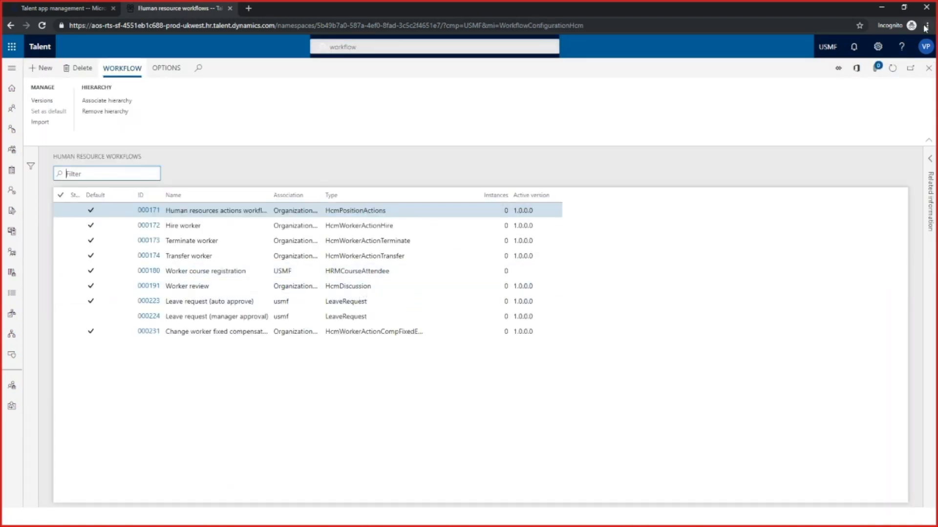
Switch to the workflow editor and open the condition settings of the Manager approval step inside the Approval element
{"action": "left_click", "coordinate": [881, 7]}
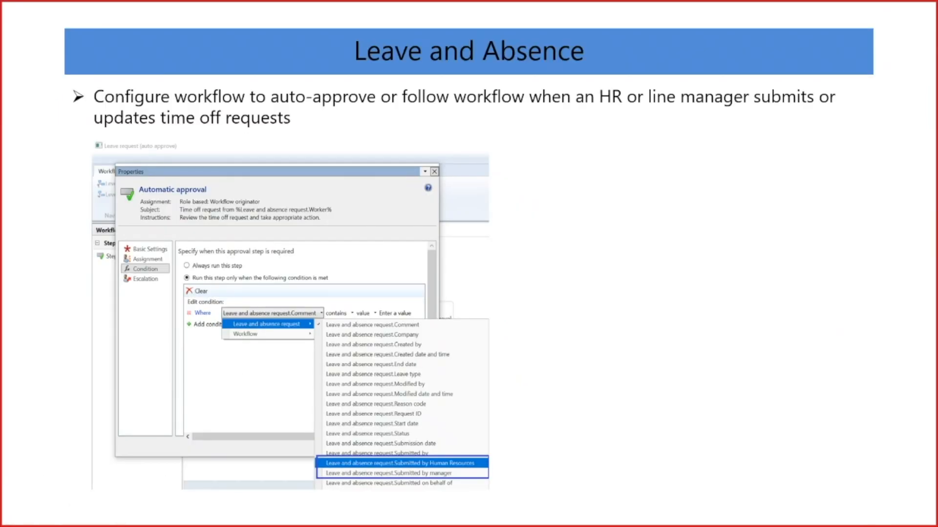
{"action": "key", "text": "alt+Tab"}
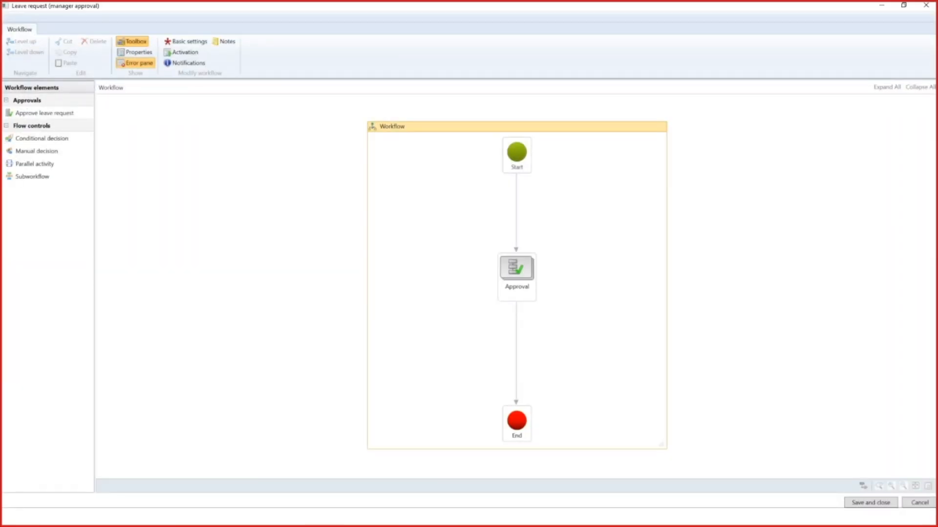
{"action": "left_click", "coordinate": [519, 279]}
{"action": "left_click", "coordinate": [26, 52]}
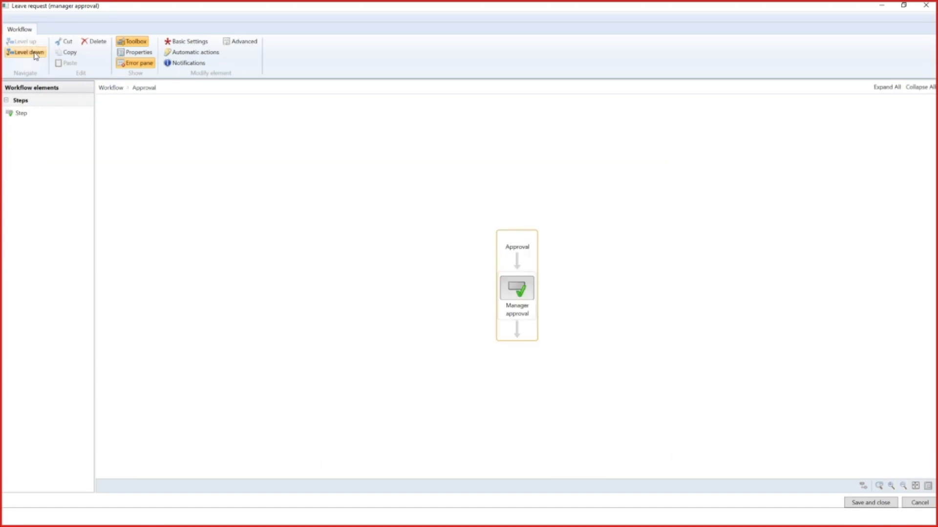
{"action": "right_click", "coordinate": [521, 292]}
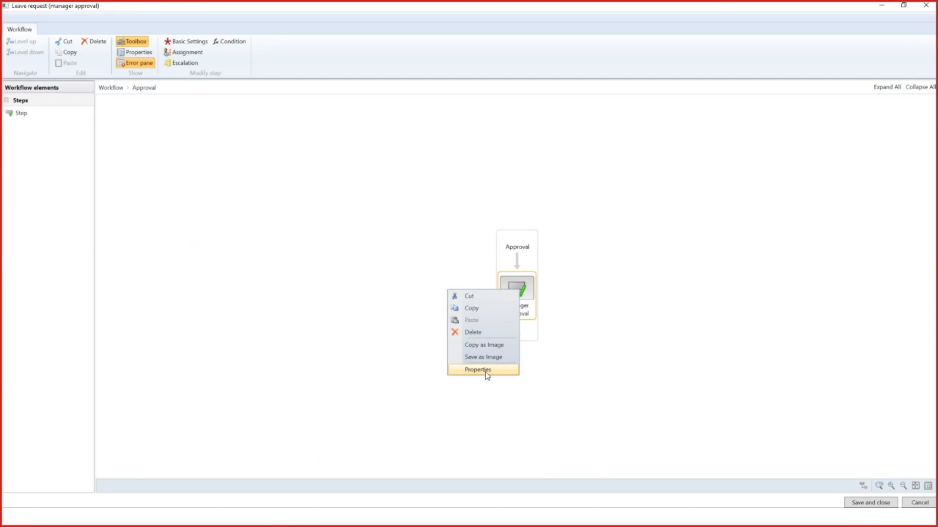
{"action": "left_click", "coordinate": [486, 373]}
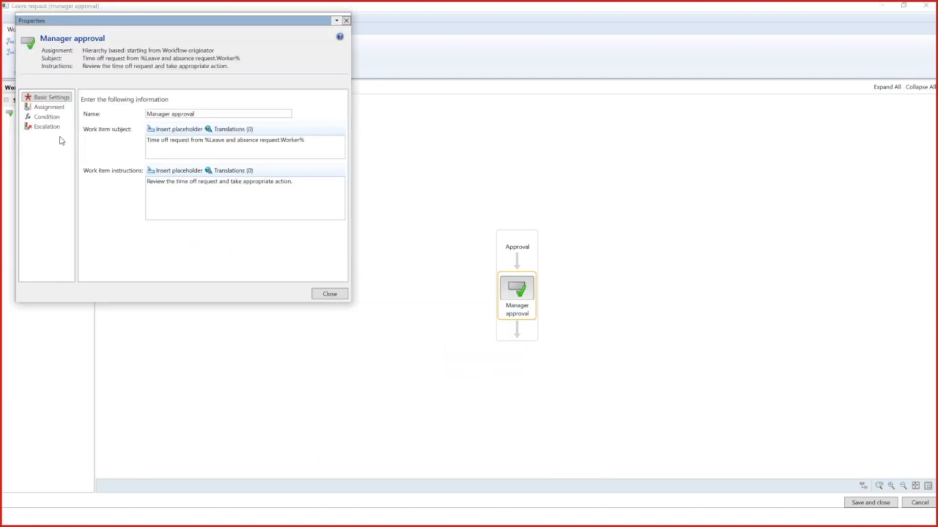
{"action": "left_click", "coordinate": [49, 117]}
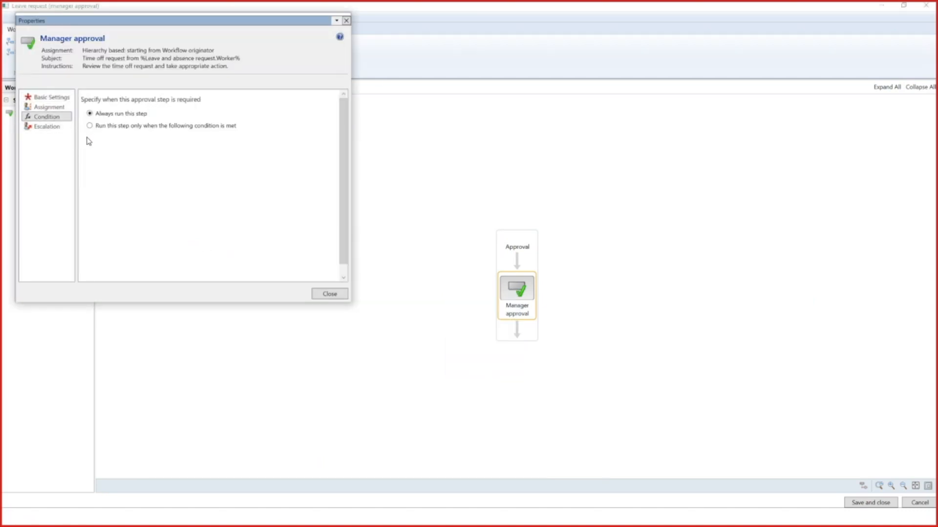
Make the Manager approval step run only when a condition is met, add a condition, and list its available Leave and absence request fields
{"action": "left_click", "coordinate": [91, 126]}
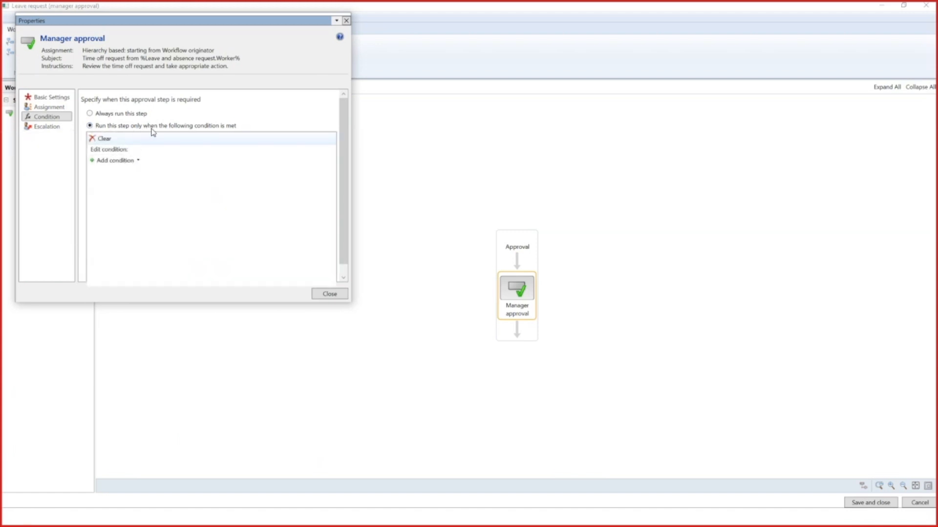
{"action": "left_click", "coordinate": [139, 161]}
{"action": "left_click", "coordinate": [152, 171]}
{"action": "left_click", "coordinate": [230, 161]}
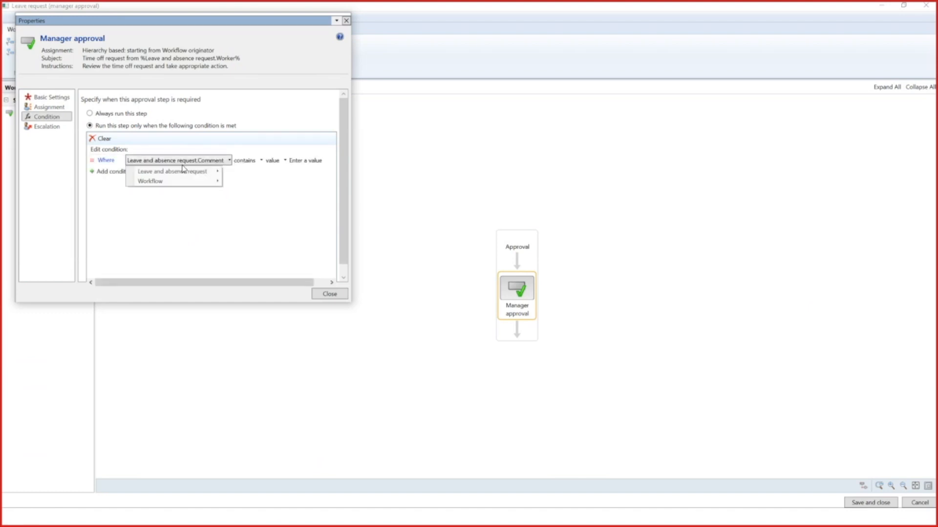
{"action": "mouse_move", "coordinate": [204, 175]}
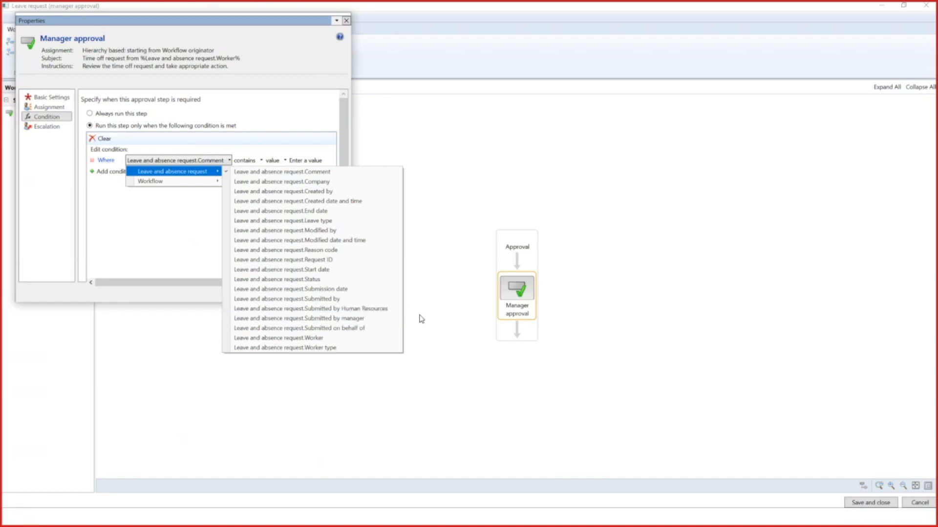
Close the properties, leave the workflow editor discarding the changes, and return to the presentation to advance it one slide
{"action": "left_click", "coordinate": [443, 326]}
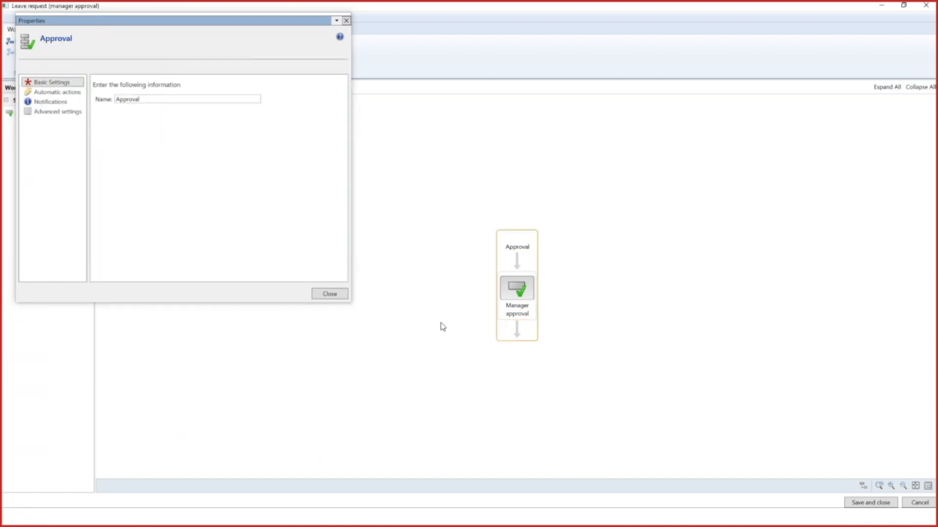
{"action": "left_click", "coordinate": [345, 296]}
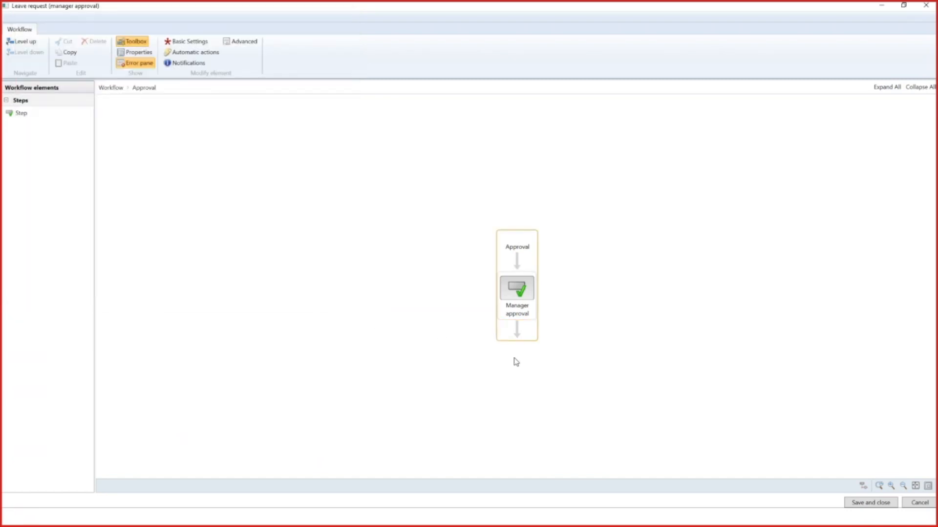
{"action": "left_click", "coordinate": [919, 504]}
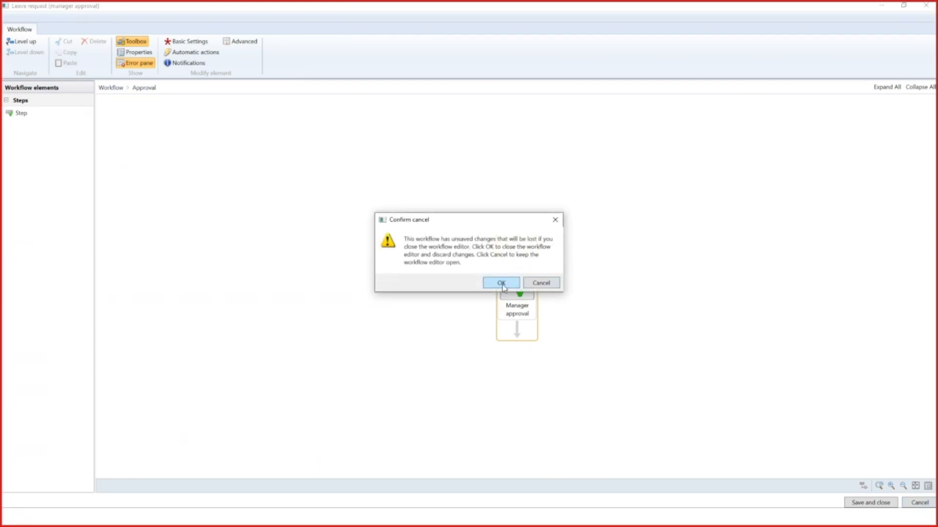
{"action": "left_click", "coordinate": [502, 284]}
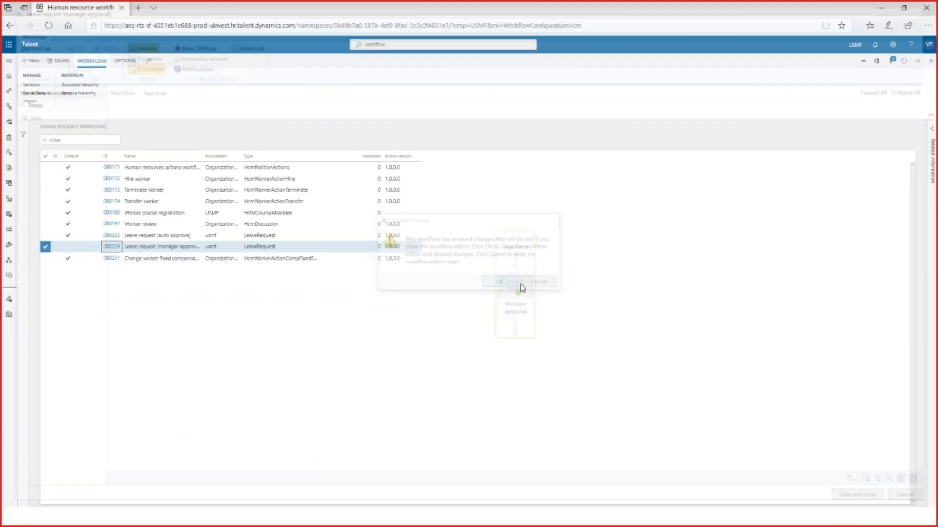
{"action": "left_click", "coordinate": [881, 10]}
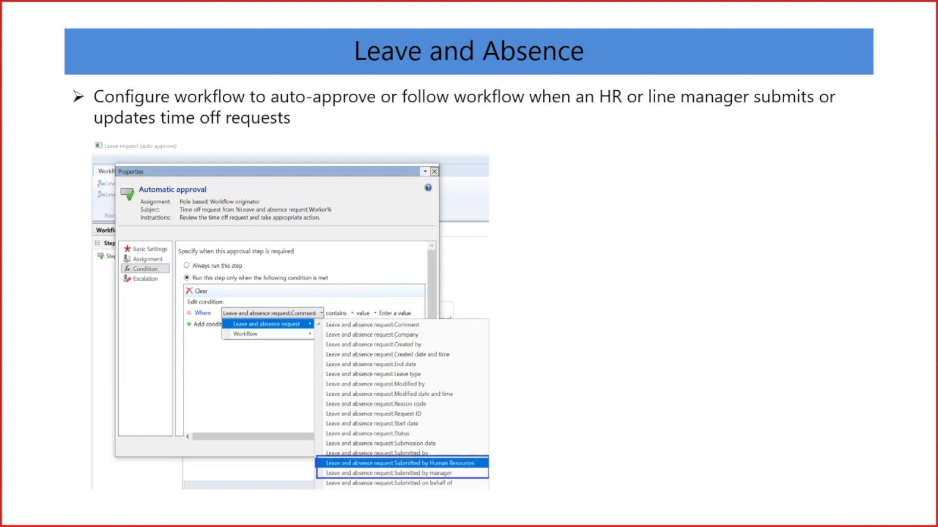
{"action": "key", "text": "Right"}
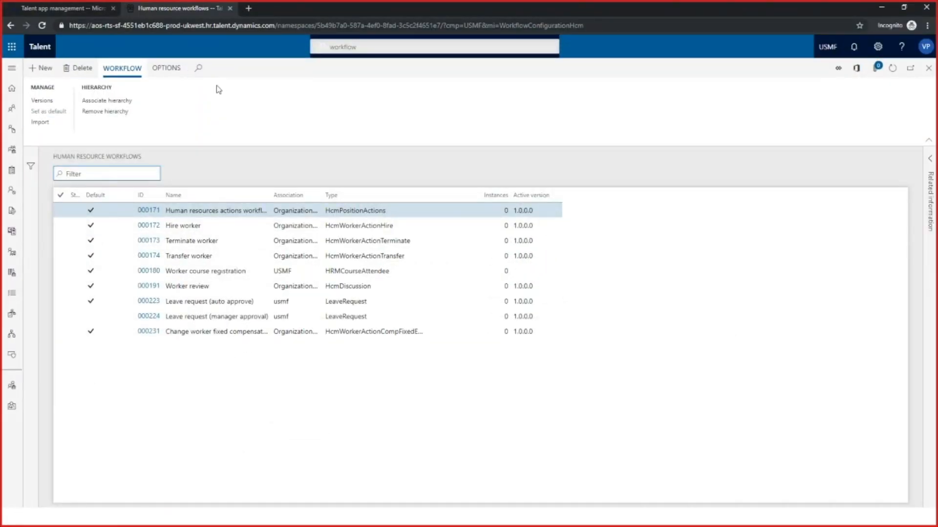
Search for "leave" in Talent, open the Leave and absence types page and select the Sick leave type
{"action": "left_click", "coordinate": [365, 47]}
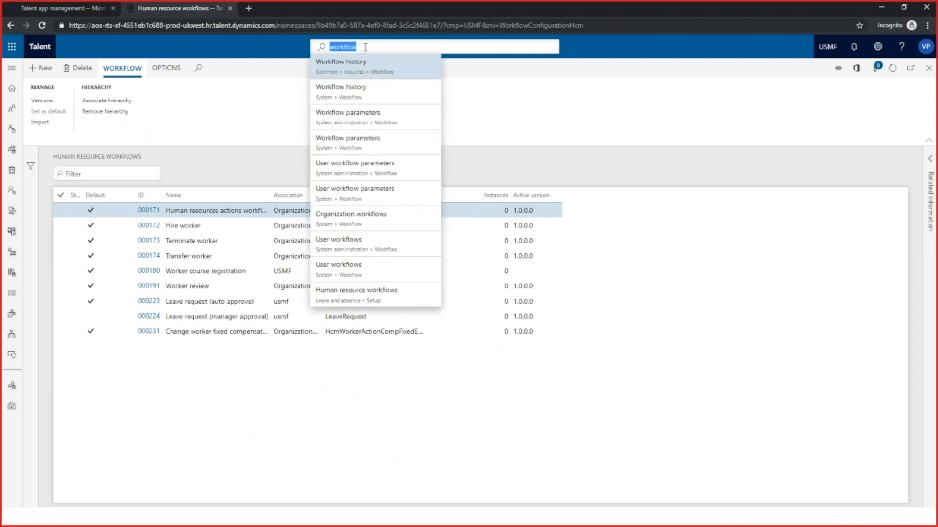
{"action": "type", "text": "leave"}
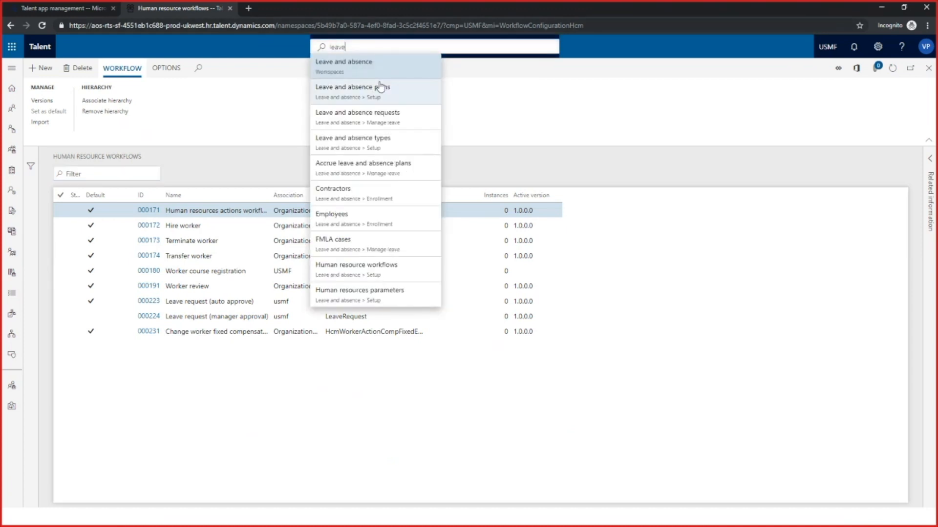
{"action": "left_click", "coordinate": [375, 144]}
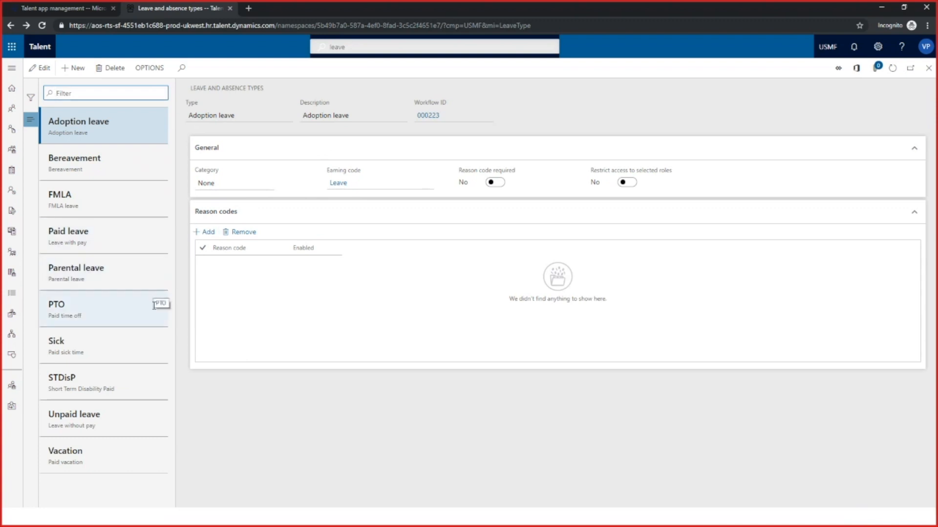
{"action": "left_click", "coordinate": [105, 350]}
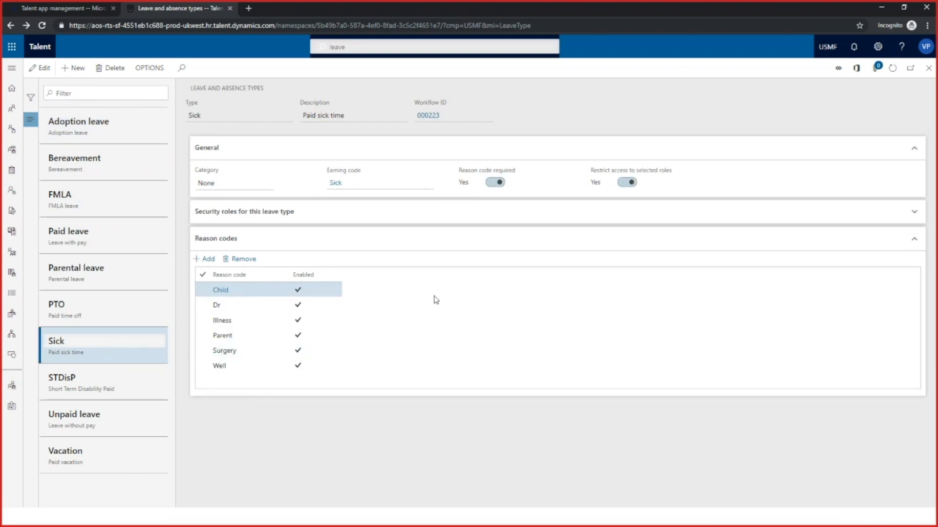
Edit the Sick leave type so that a reason code is required and access is not restricted to selected roles
{"action": "mouse_move", "coordinate": [513, 171]}
{"action": "left_click", "coordinate": [620, 186]}
{"action": "left_click", "coordinate": [493, 183]}
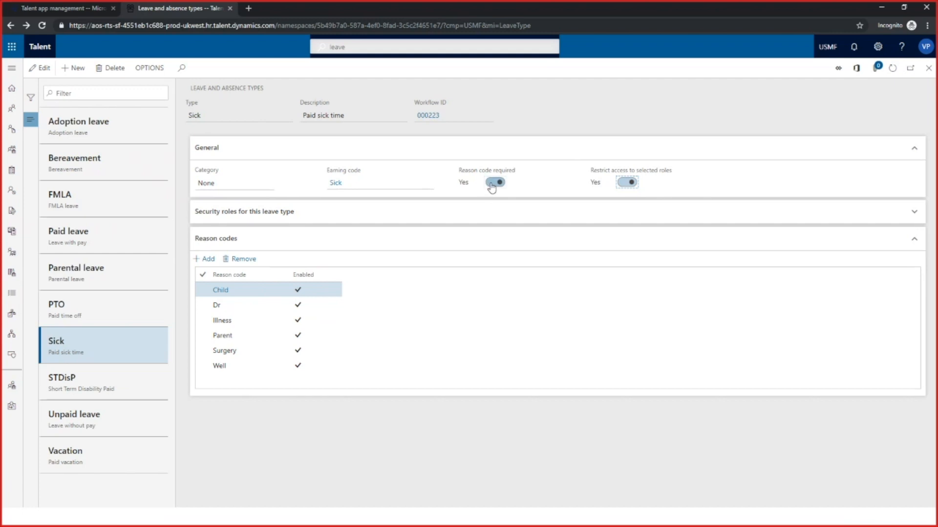
{"action": "left_click", "coordinate": [40, 68]}
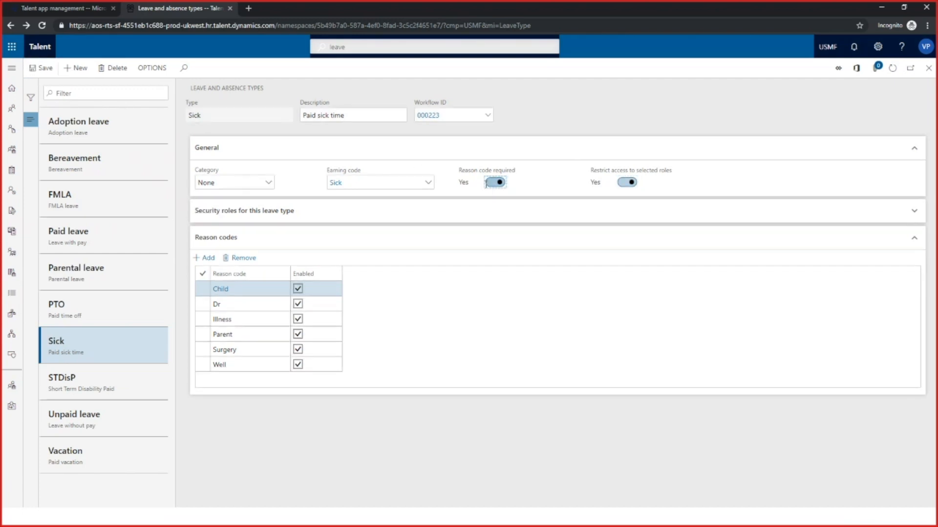
{"action": "left_click", "coordinate": [489, 185]}
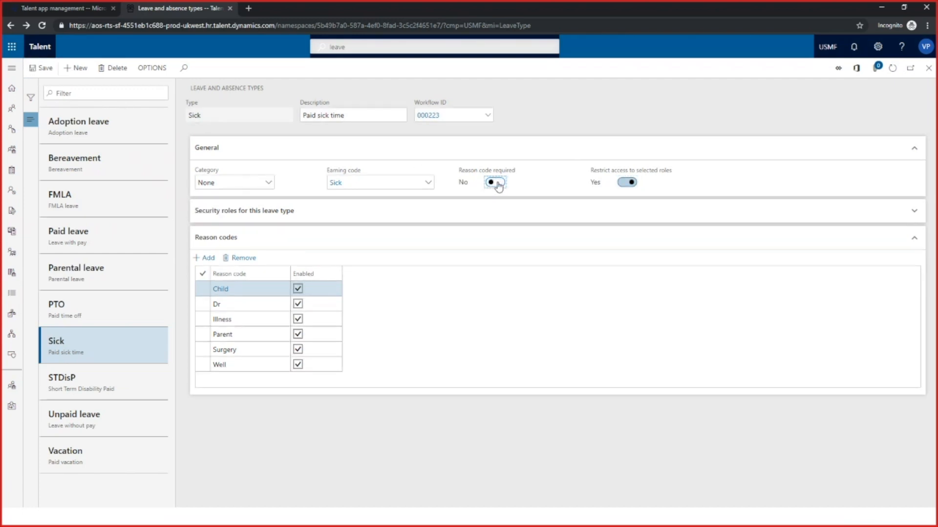
{"action": "left_click", "coordinate": [626, 186]}
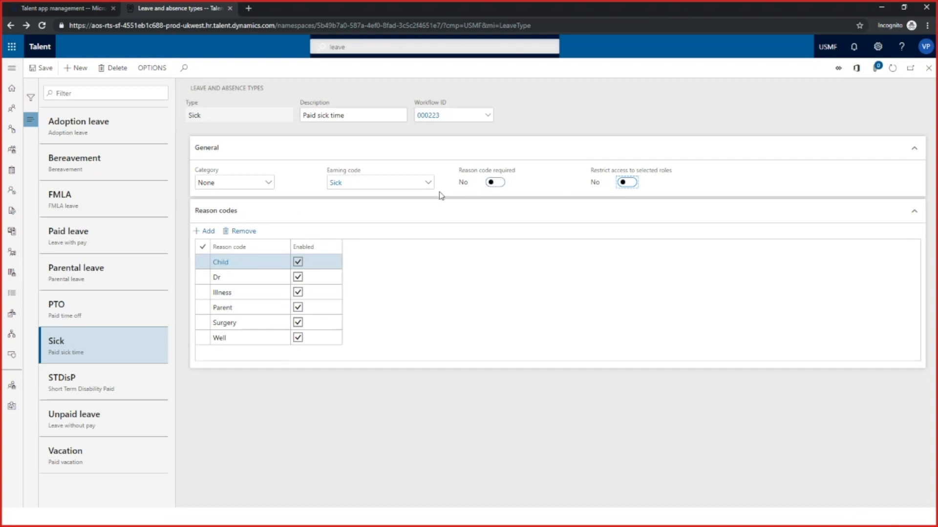
{"action": "left_click", "coordinate": [502, 185]}
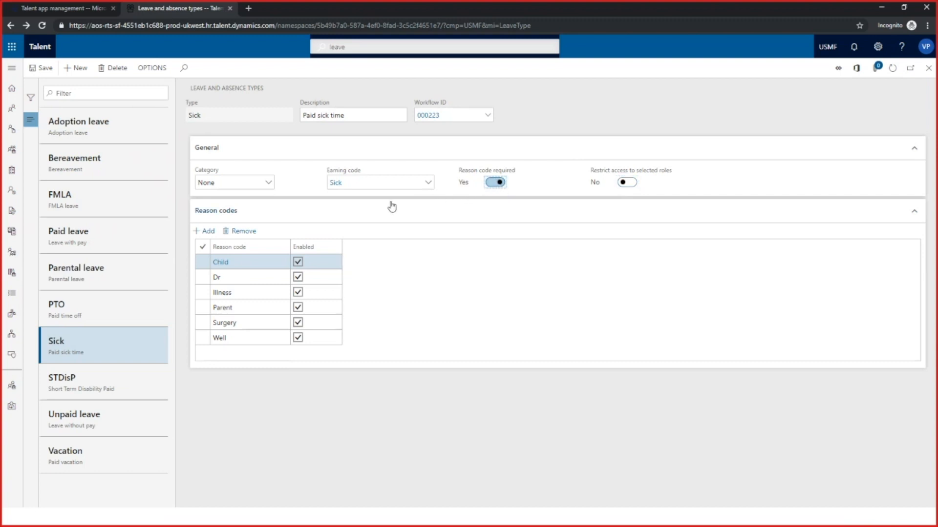
Add a blank reason code line to the Sick leave type, check the available codes, and remove the line
{"action": "left_click", "coordinate": [208, 231]}
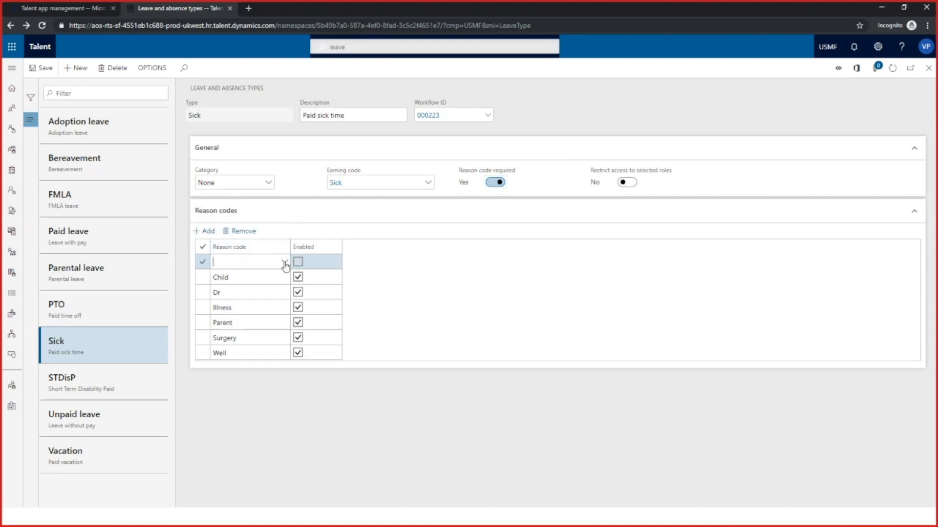
{"action": "left_click", "coordinate": [284, 262]}
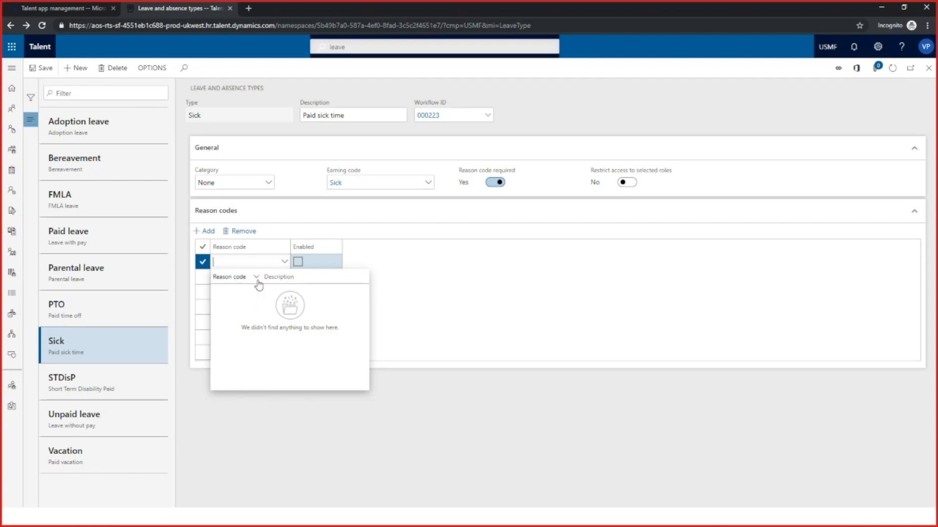
{"action": "left_click", "coordinate": [405, 263]}
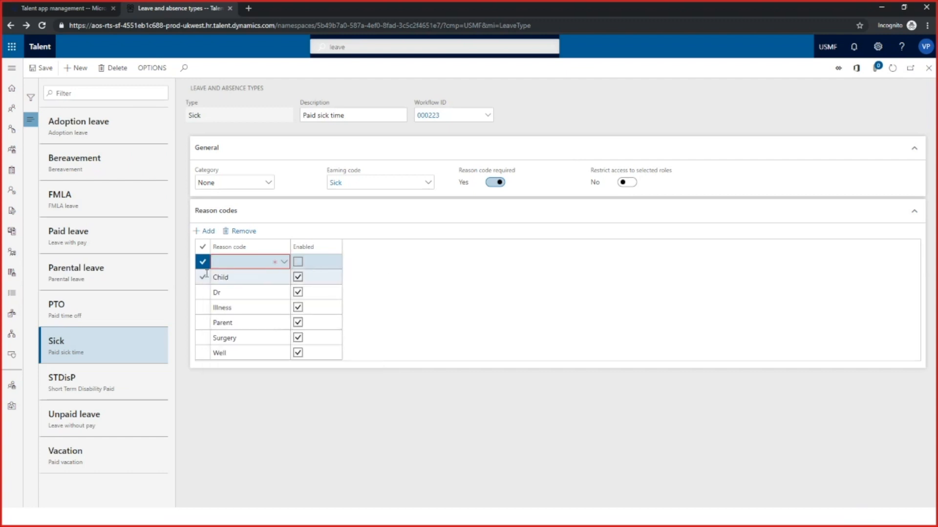
{"action": "left_click", "coordinate": [252, 233]}
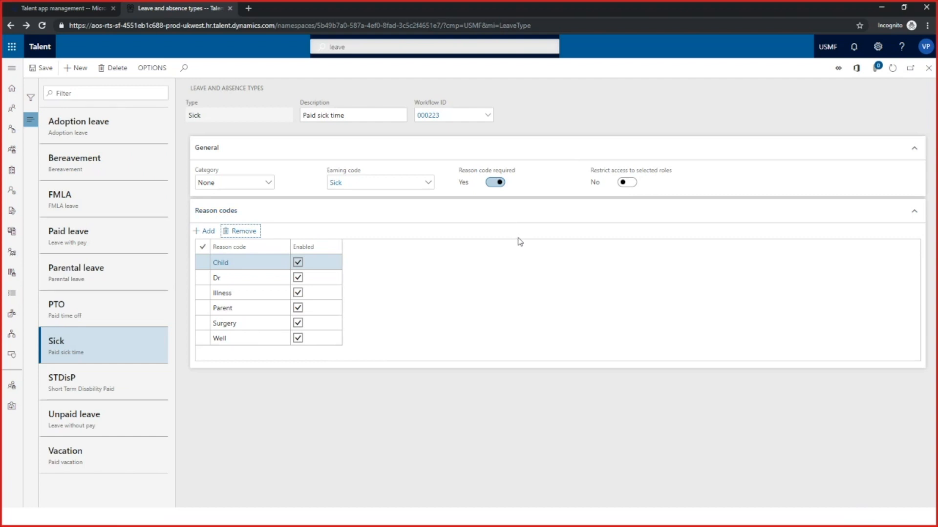
Restrict the Sick leave type to selected roles, look at the additional roles that can be assigned, and turn the restriction off
{"action": "left_click", "coordinate": [628, 182]}
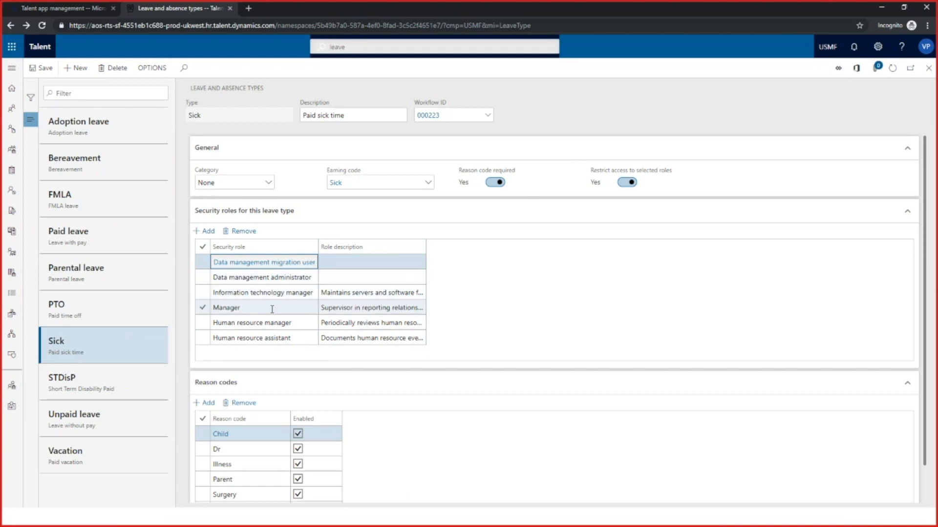
{"action": "left_click", "coordinate": [208, 231]}
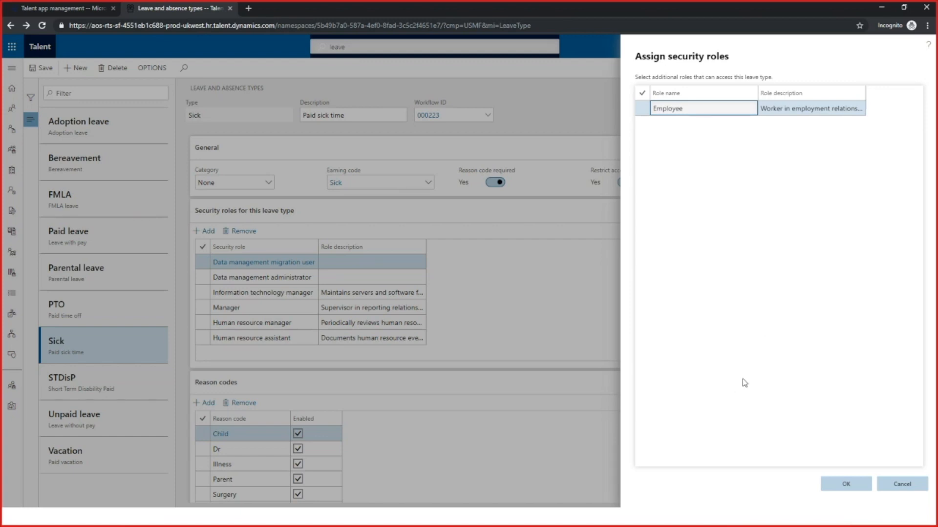
{"action": "left_click", "coordinate": [903, 485]}
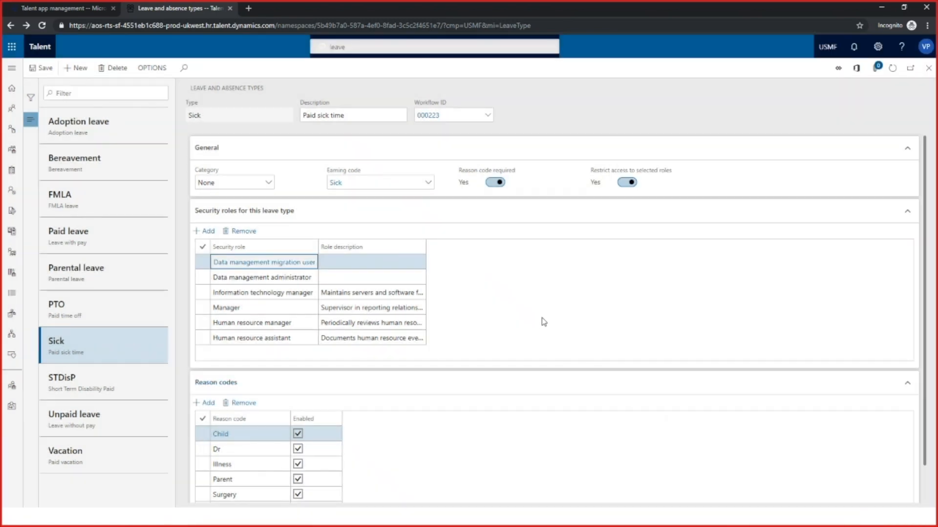
{"action": "left_click", "coordinate": [626, 182]}
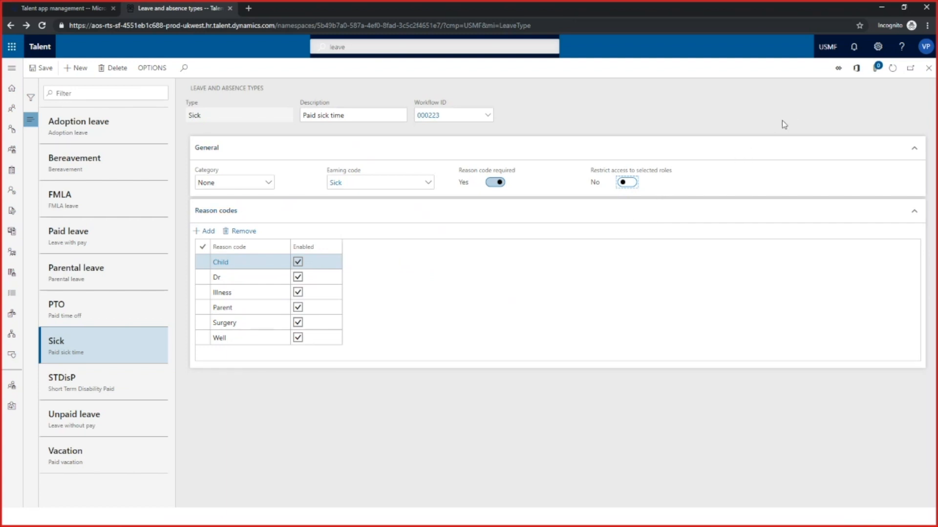
Switch to the presentation and advance it one slide past the reason codes slide
{"action": "left_click", "coordinate": [882, 9]}
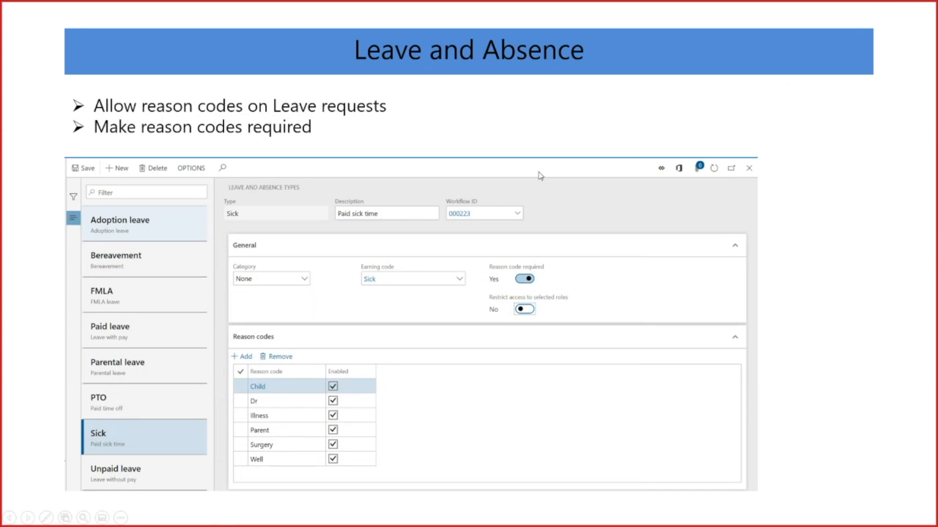
{"action": "key", "text": "Right"}
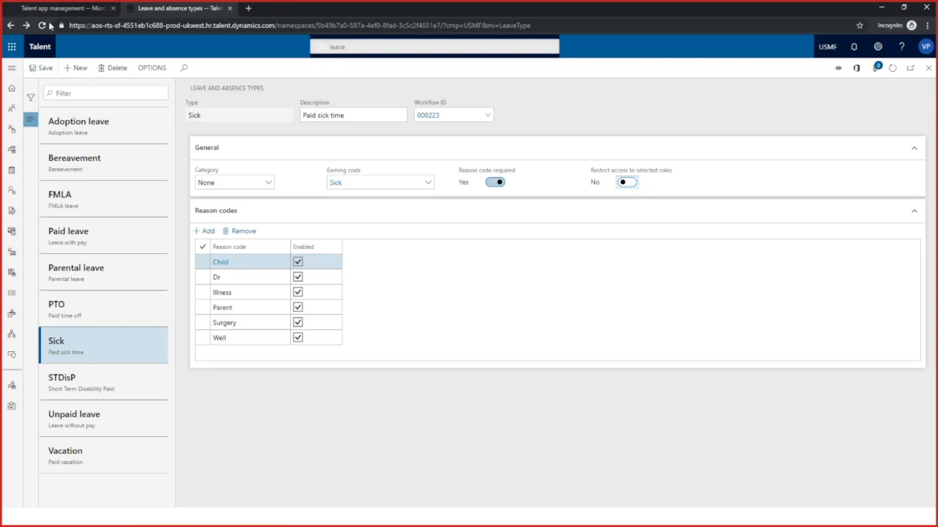
Return to Talent, open the Marketing Executive's record in People, and show the employee's leave and absence information
{"action": "left_click", "coordinate": [11, 68]}
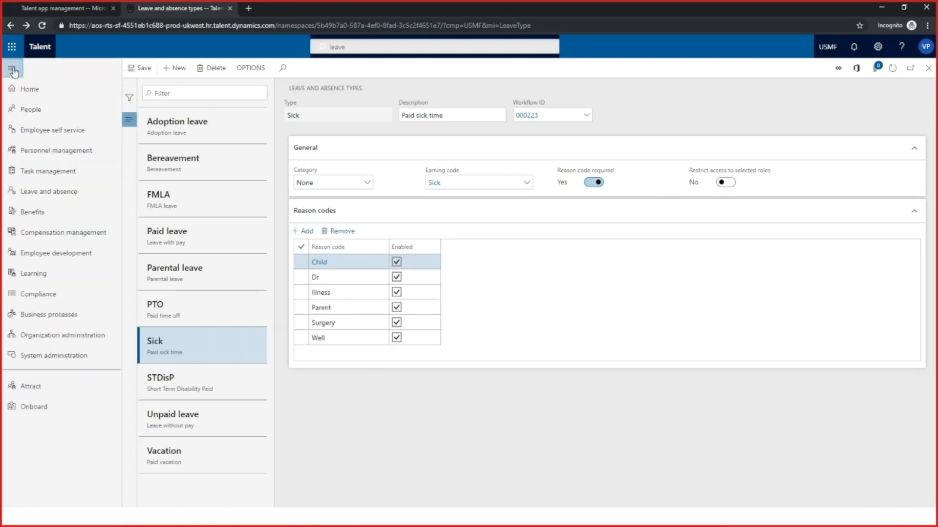
{"action": "left_click", "coordinate": [33, 111]}
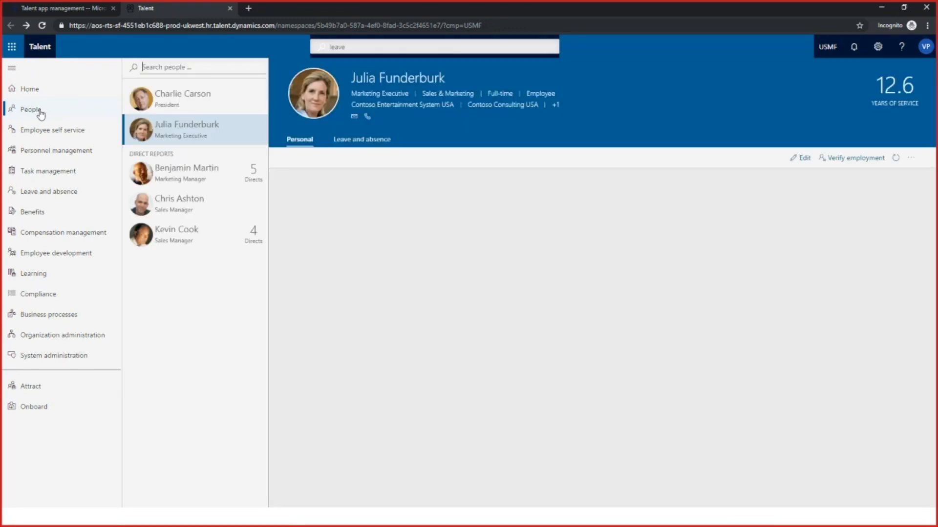
{"action": "left_click", "coordinate": [197, 133]}
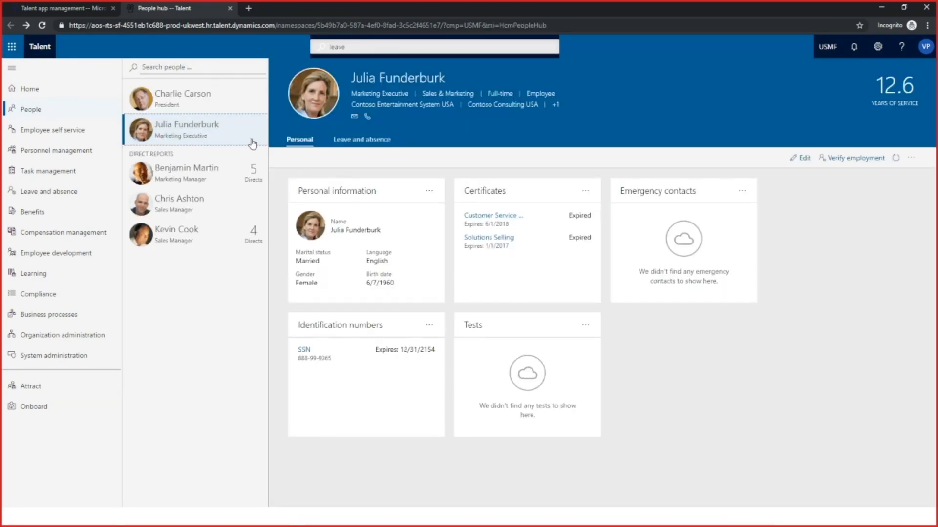
{"action": "left_click", "coordinate": [371, 141]}
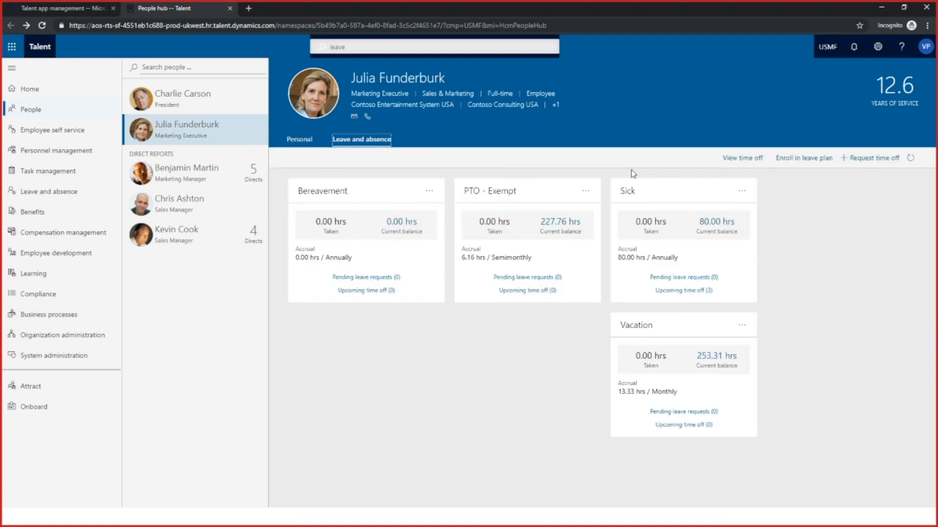
View the employee's time off, reviewing the approved time off, the time off requests and the balances
{"action": "left_click", "coordinate": [737, 159]}
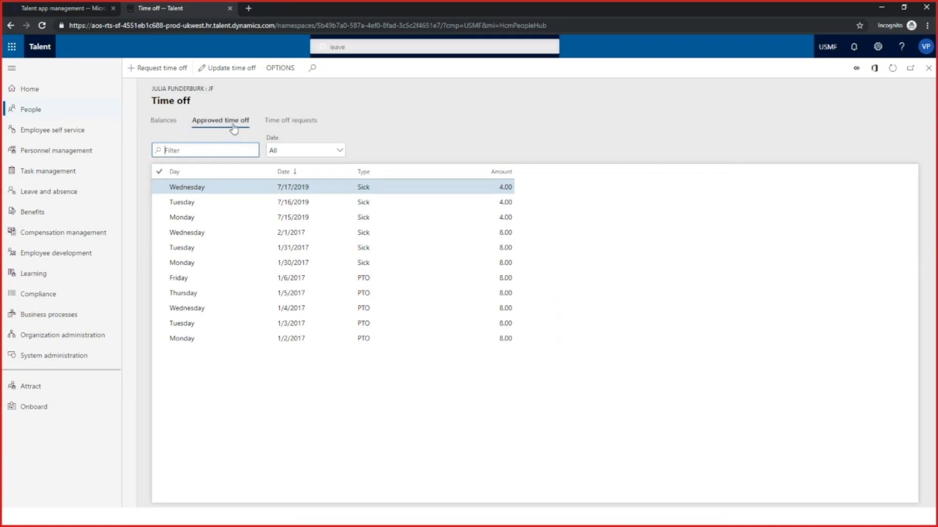
{"action": "left_click", "coordinate": [285, 123]}
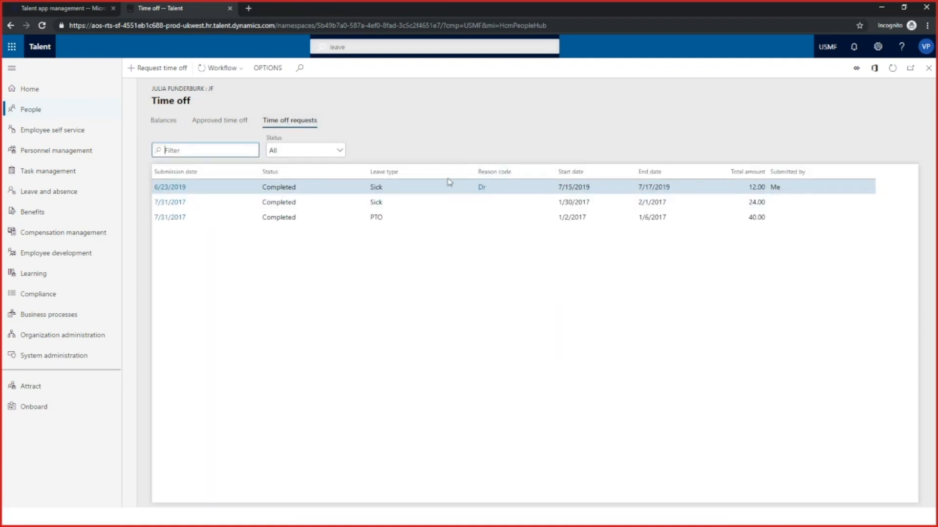
{"action": "mouse_move", "coordinate": [515, 192]}
{"action": "left_click", "coordinate": [169, 122]}
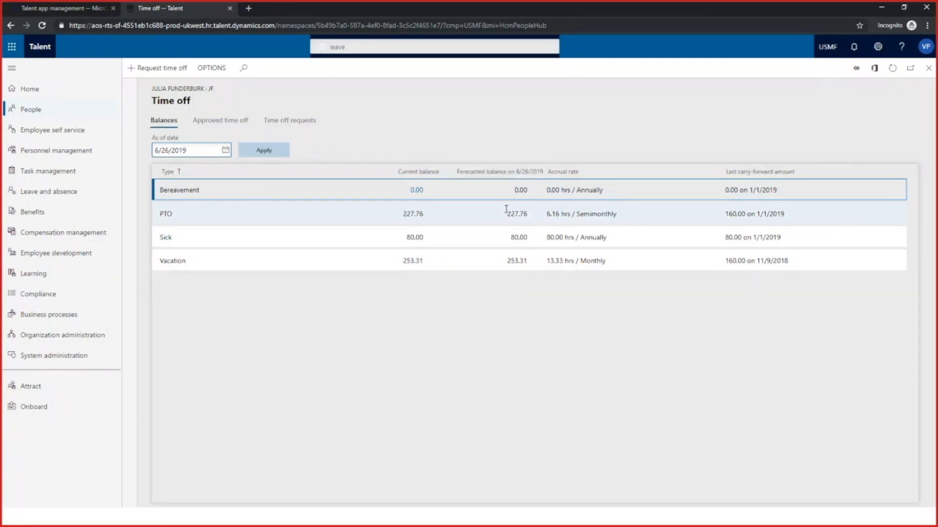
Set the as-of date of the time off balances to 7/31/2019 and apply it to forecast the balances
{"action": "left_click", "coordinate": [228, 172]}
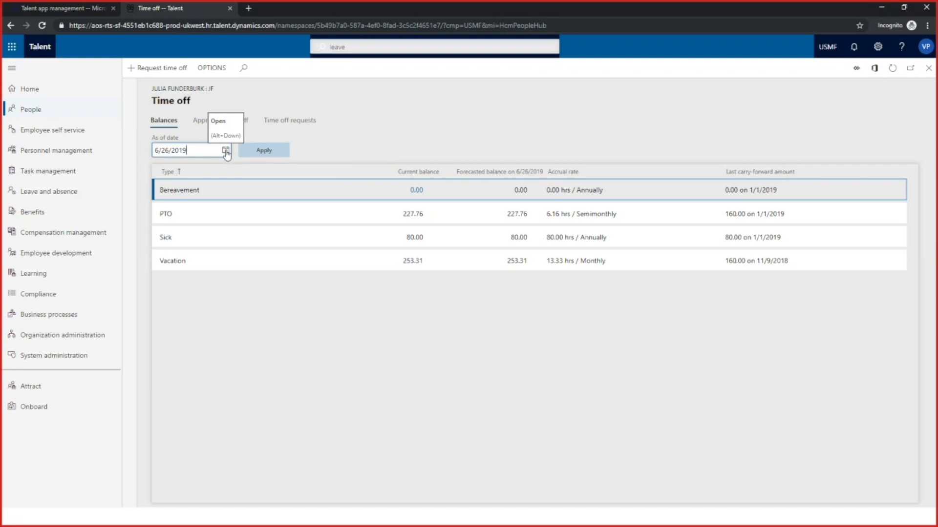
{"action": "left_click", "coordinate": [226, 151]}
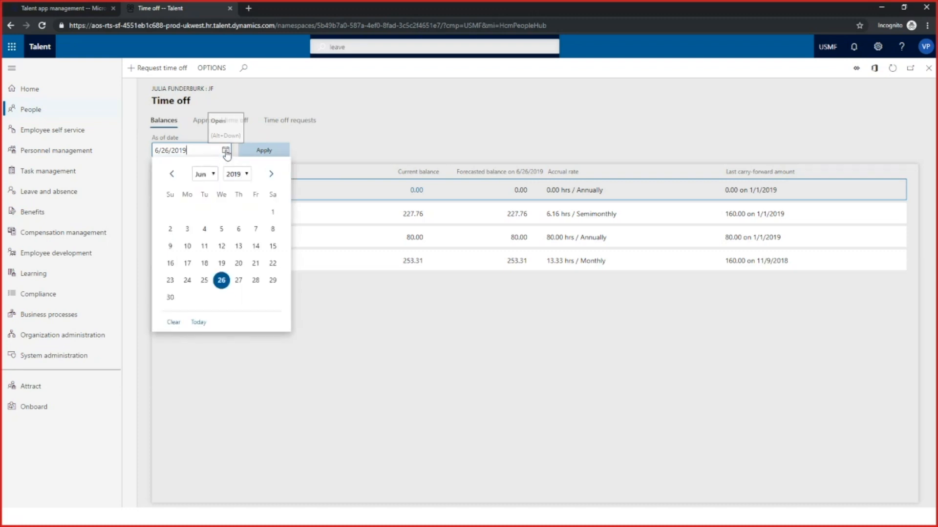
{"action": "left_click", "coordinate": [270, 174]}
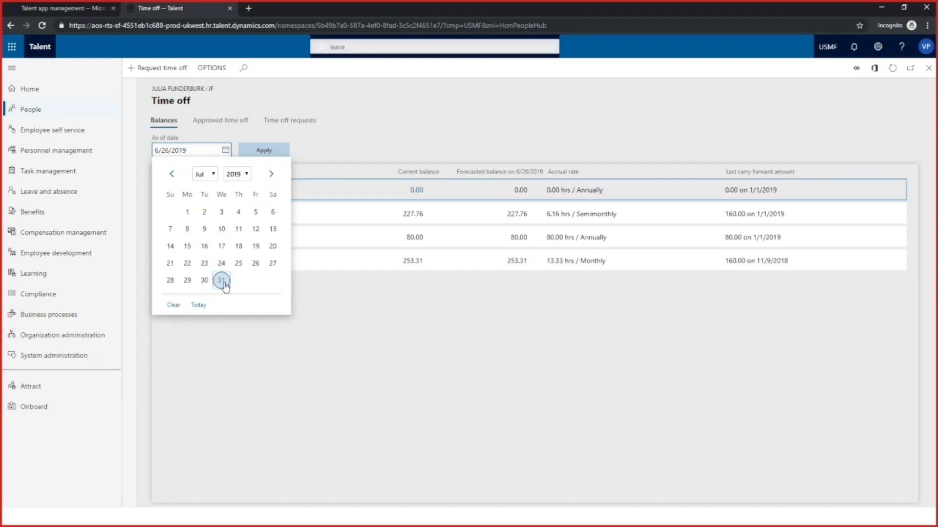
{"action": "left_click", "coordinate": [222, 282]}
{"action": "left_click", "coordinate": [264, 151]}
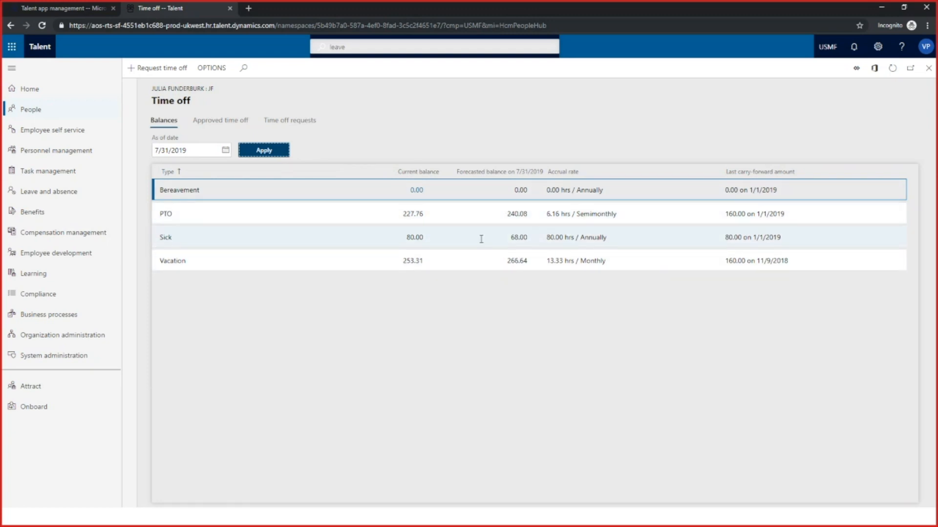
Open the transaction details behind the employee's current Sick balance, review them, and close the details
{"action": "left_click", "coordinate": [386, 239]}
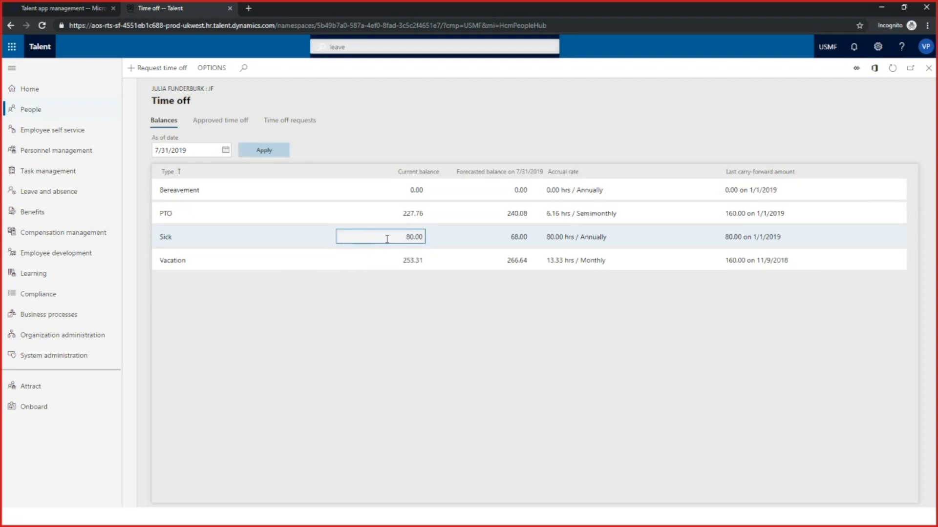
{"action": "left_click", "coordinate": [414, 238]}
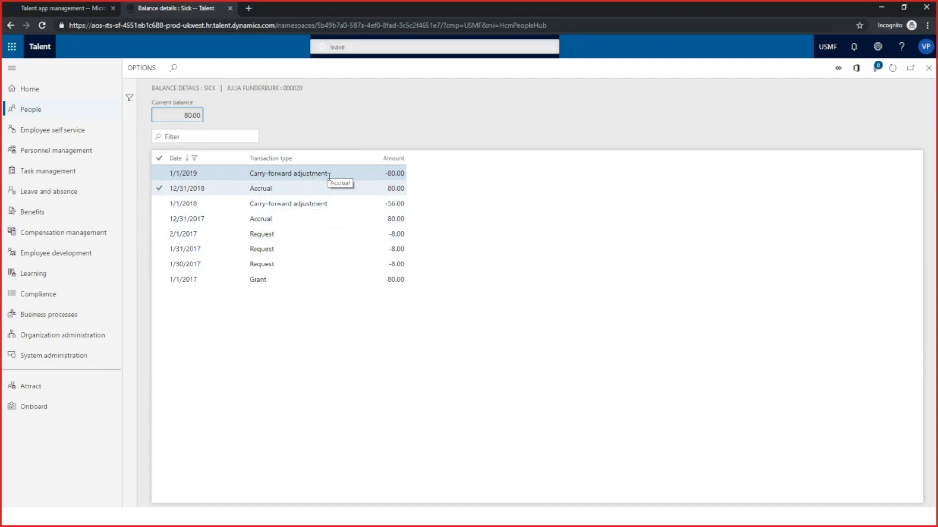
{"action": "left_click", "coordinate": [929, 69]}
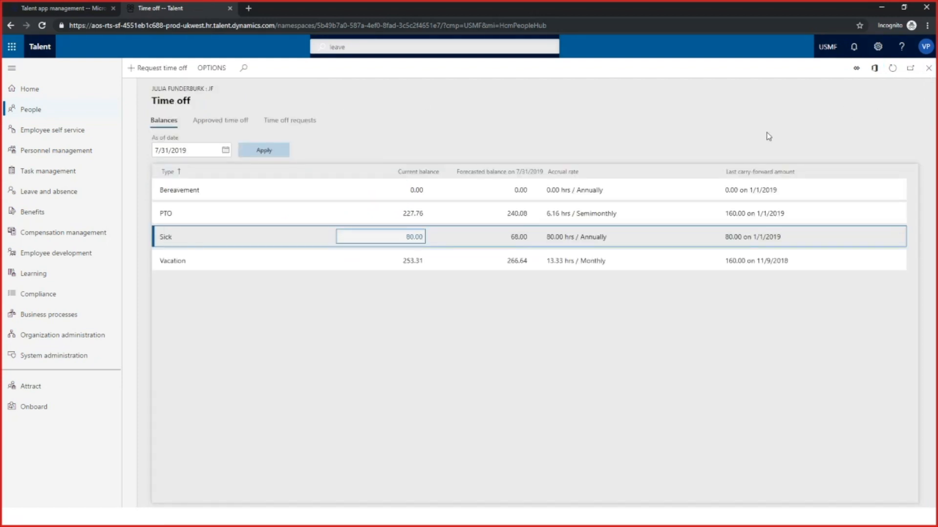
{"action": "left_click", "coordinate": [225, 150]}
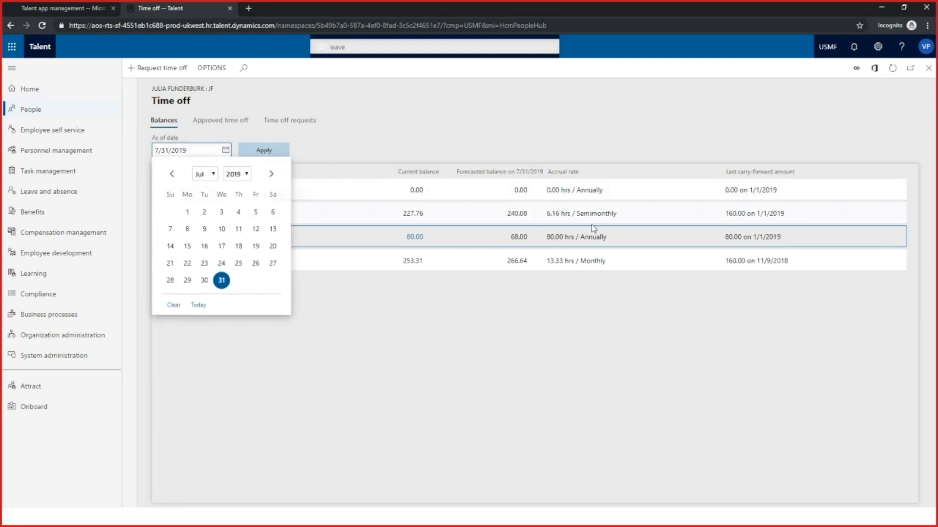
{"action": "left_click", "coordinate": [280, 153]}
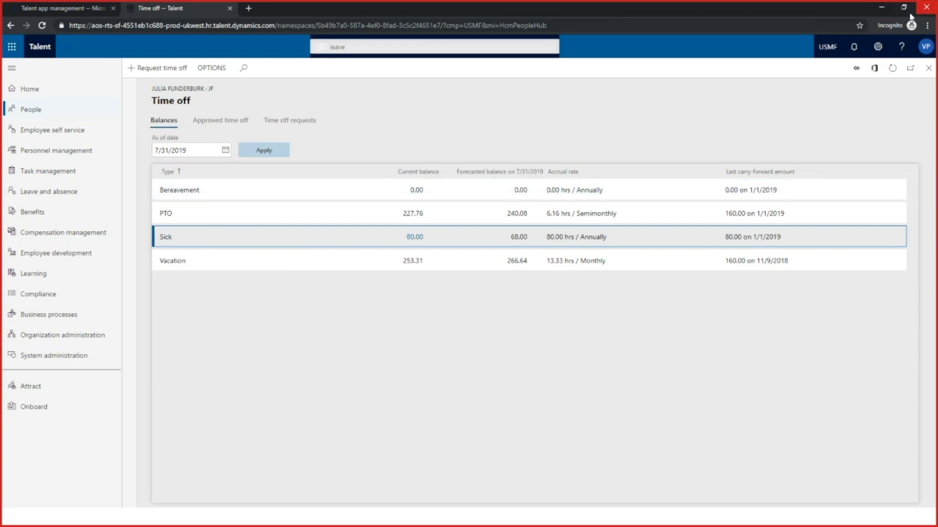
Switch to the presentation and advance it one slide past the balance transactions slide
{"action": "left_click", "coordinate": [882, 9]}
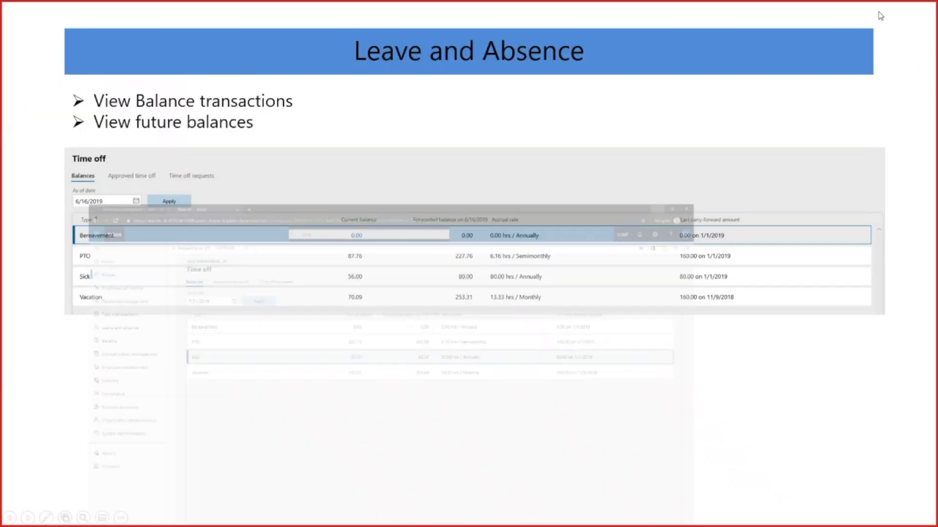
{"action": "left_click", "coordinate": [726, 141]}
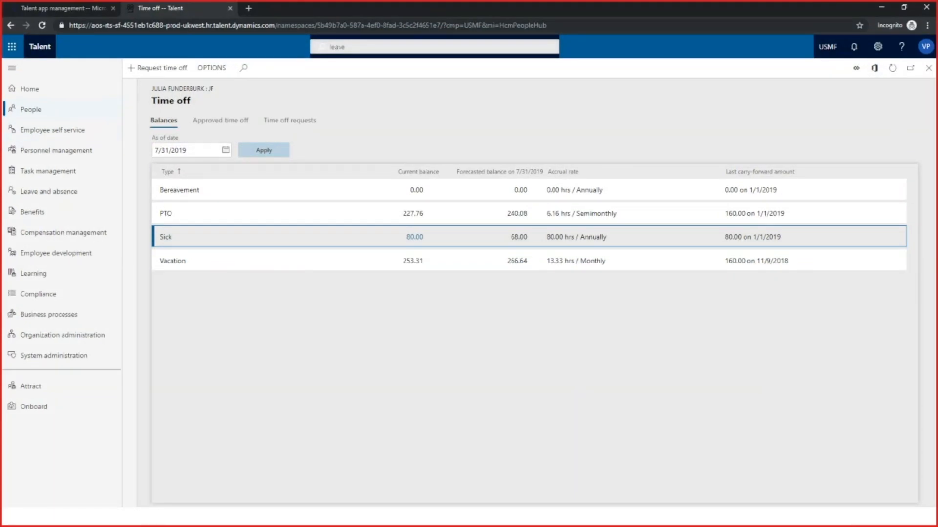
Open the Leave and absence plans page in Talent and create a plan named SDTerm with the description SDTer
{"action": "left_click", "coordinate": [466, 47]}
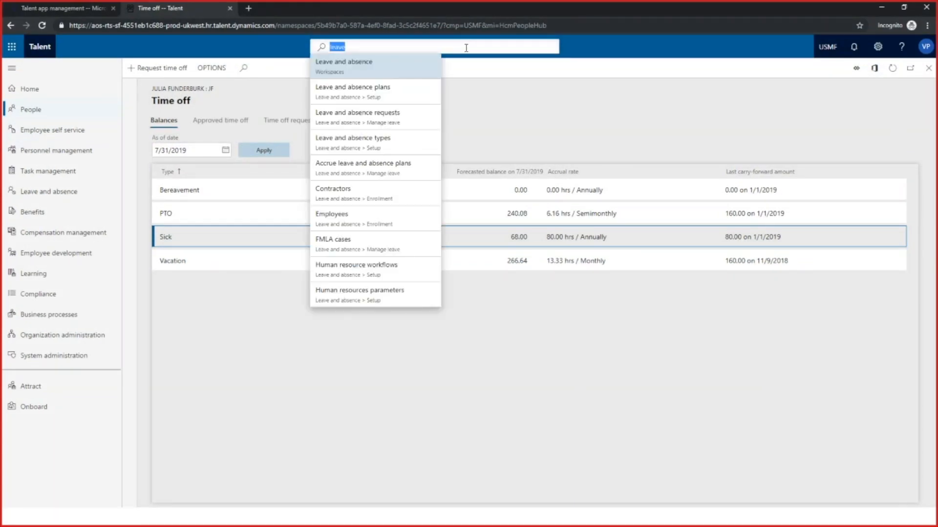
{"action": "left_click", "coordinate": [399, 95]}
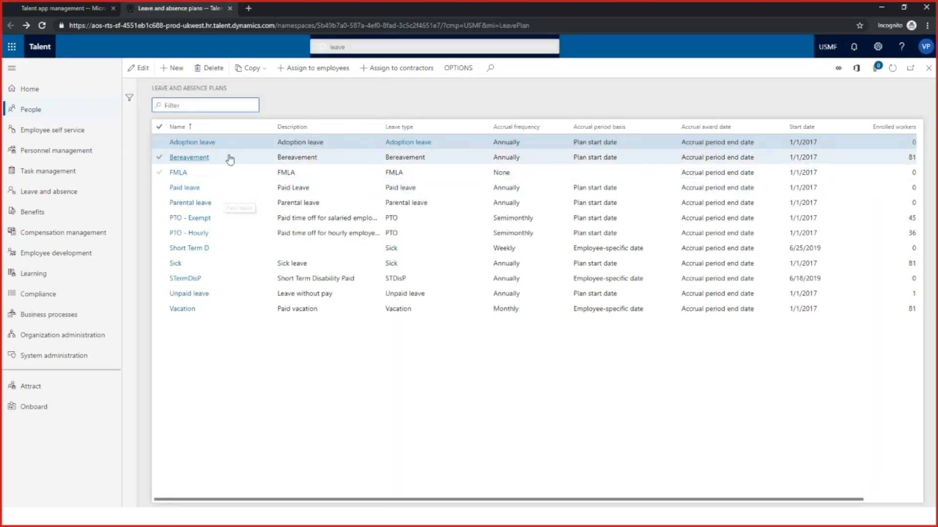
{"action": "left_click", "coordinate": [176, 69]}
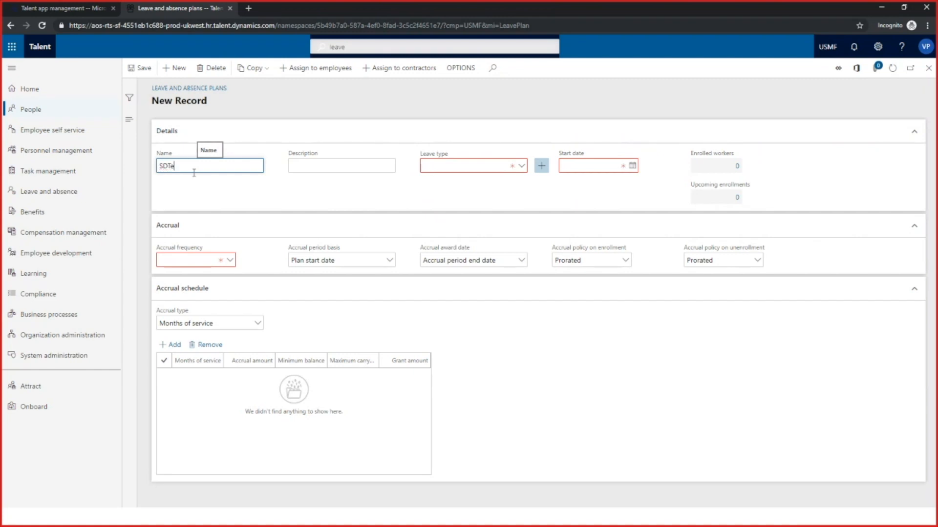
{"action": "key", "text": "Tab"}
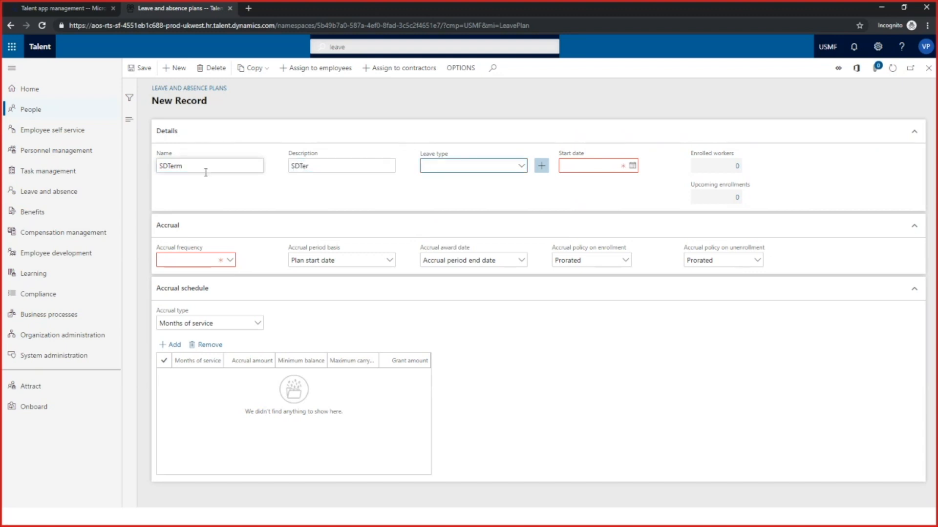
Set the new plan's leave type to Sick and its start date to 6/26/2019
{"action": "left_click", "coordinate": [520, 168]}
{"action": "left_click", "coordinate": [522, 167]}
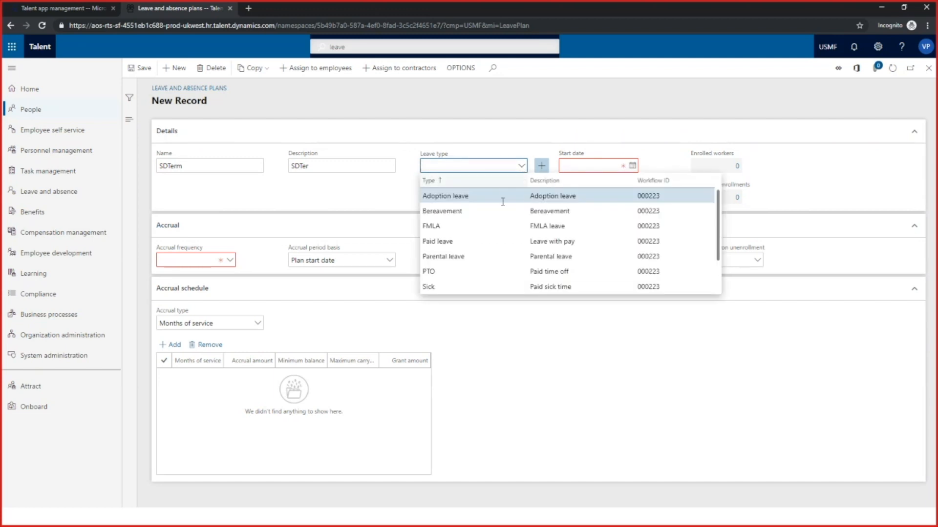
{"action": "left_click", "coordinate": [435, 287]}
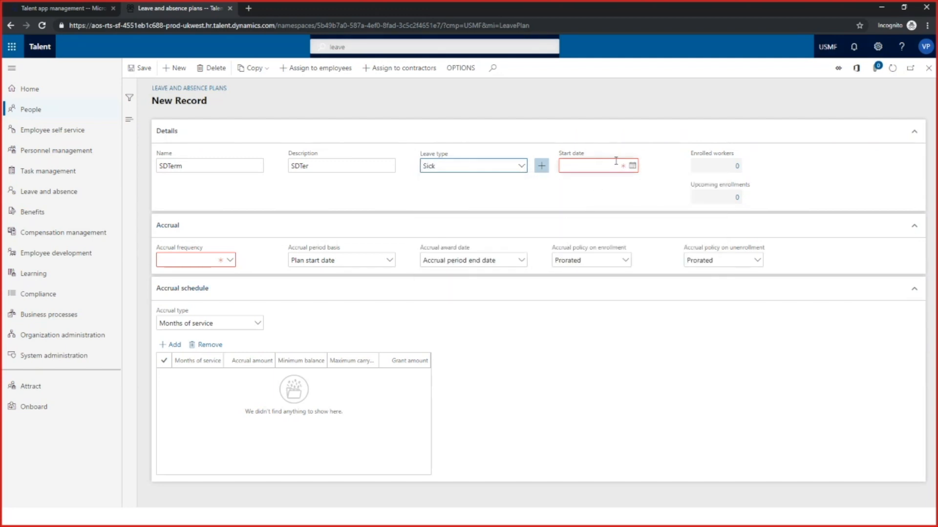
{"action": "left_click", "coordinate": [633, 165]}
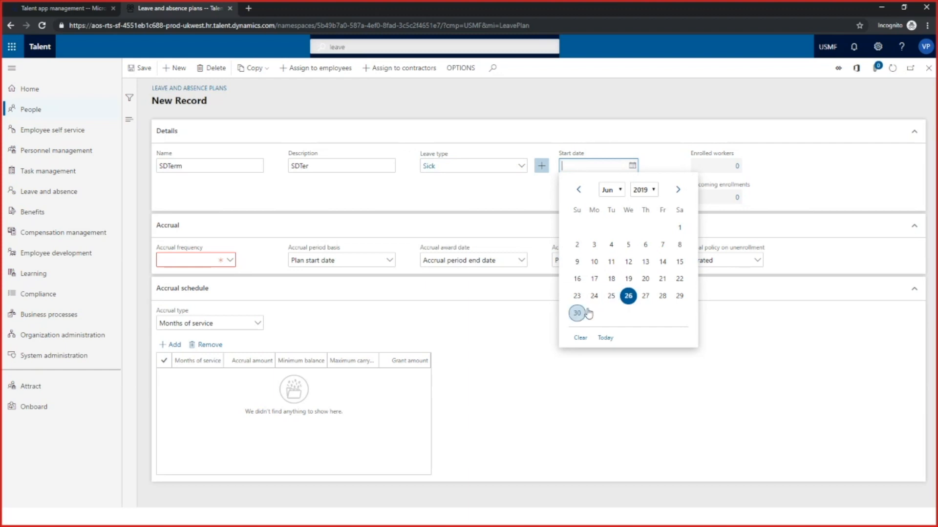
{"action": "left_click", "coordinate": [628, 298]}
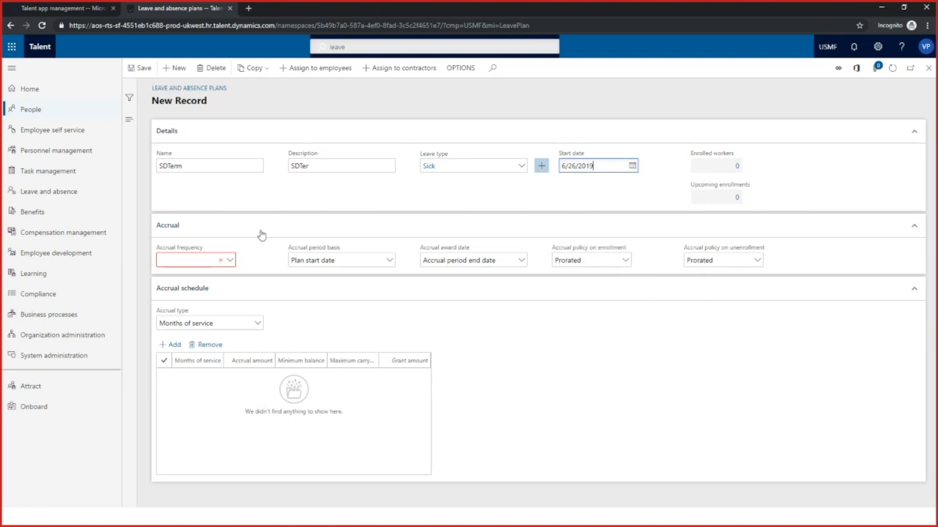
Set the plan's accrual frequency to Weekly and its accrual period basis to Employee-specific date using the Custom date, and save the plan
{"action": "left_click", "coordinate": [230, 262]}
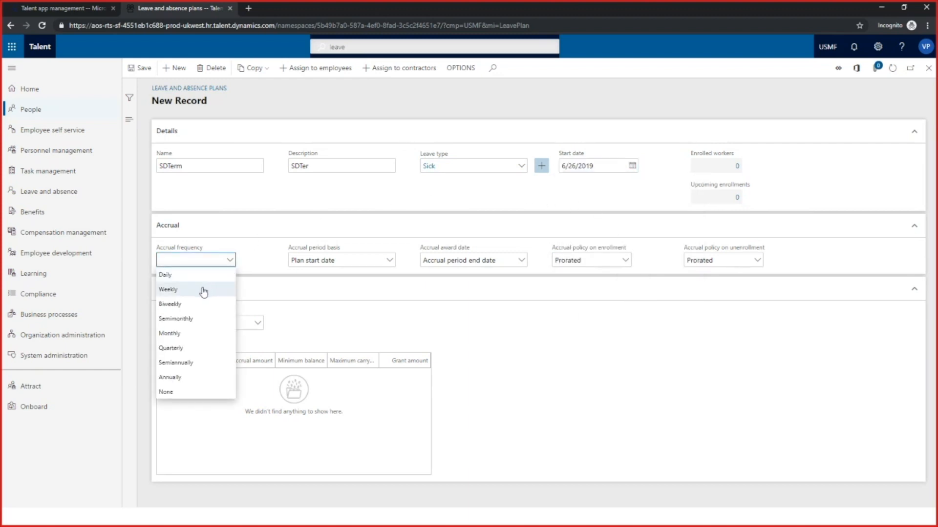
{"action": "left_click", "coordinate": [204, 290]}
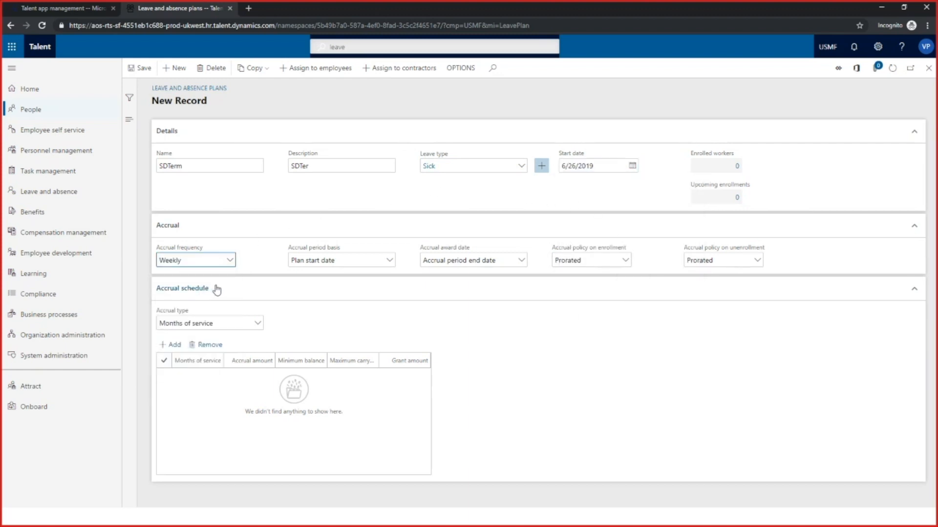
{"action": "left_click", "coordinate": [390, 262]}
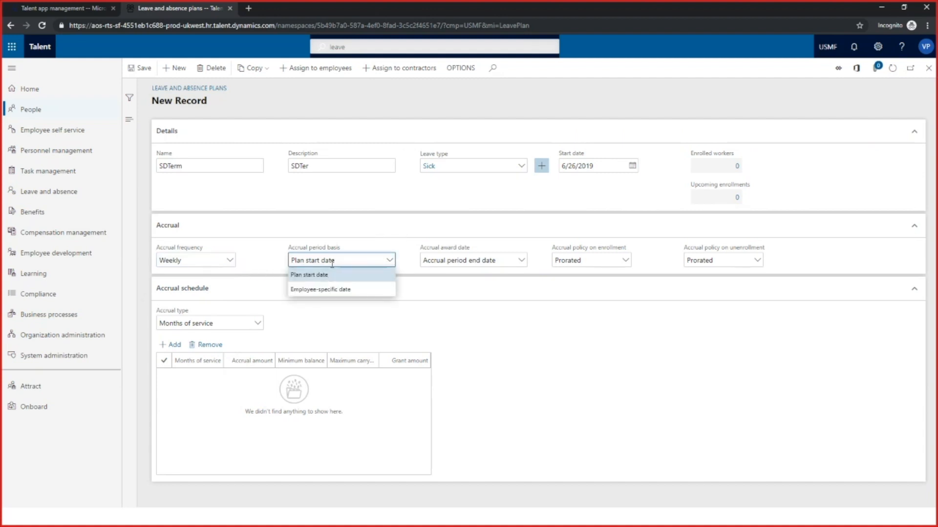
{"action": "left_click", "coordinate": [334, 291]}
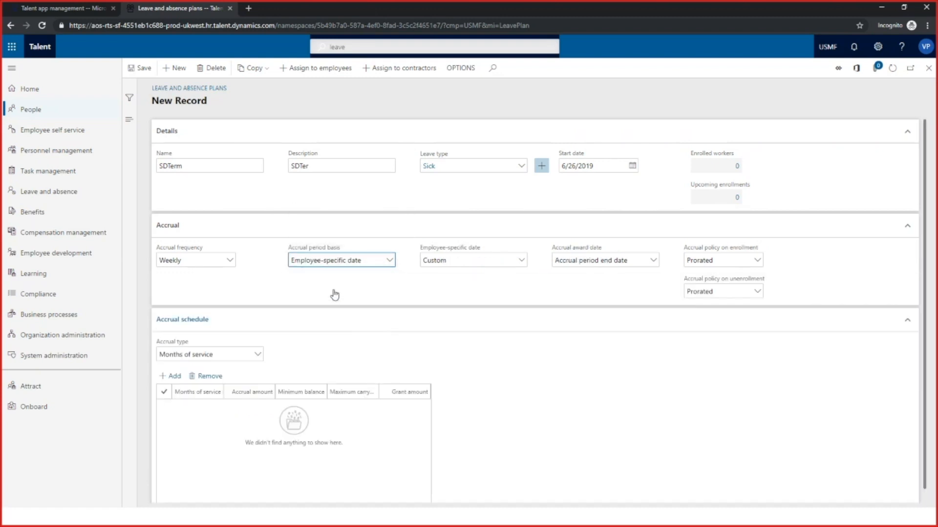
{"action": "left_click", "coordinate": [522, 261]}
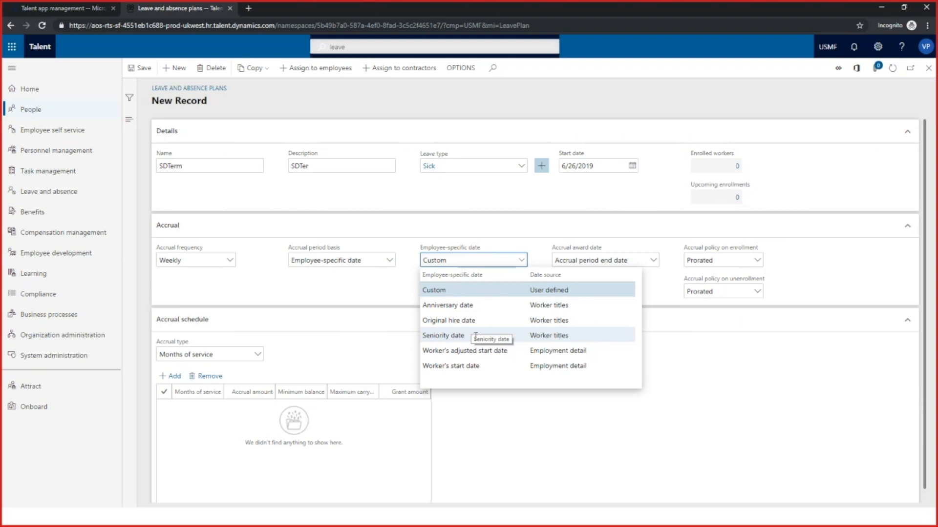
{"action": "left_click", "coordinate": [484, 293]}
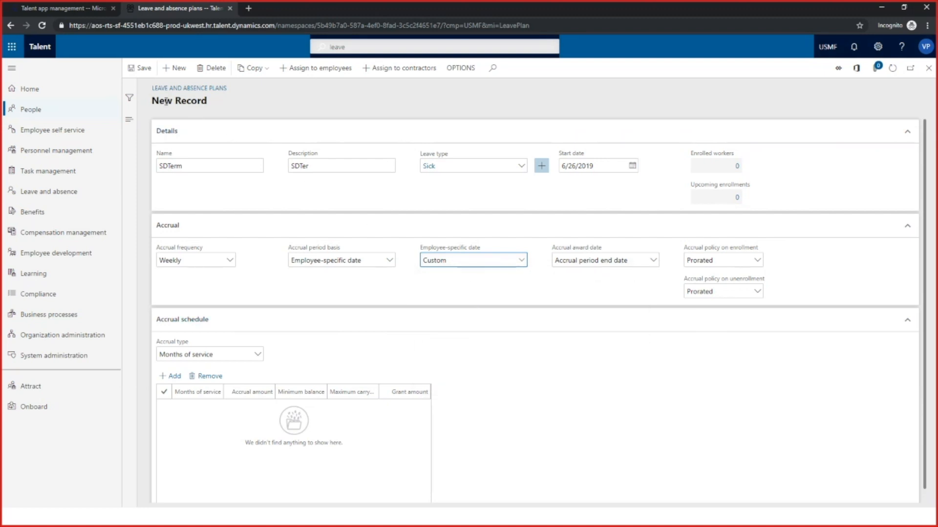
{"action": "left_click", "coordinate": [140, 74]}
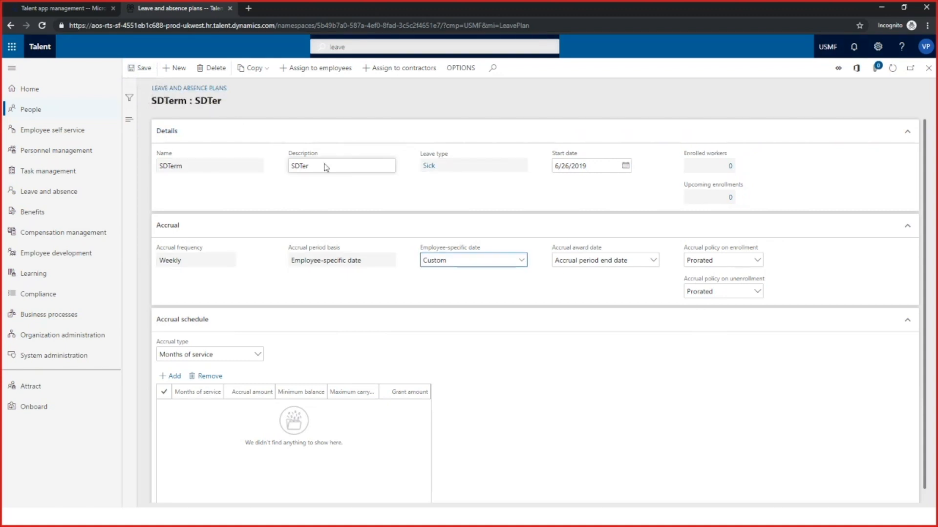
Open the SDTerm plan's assignment to employees, review the available tier basis dates, and cancel without assigning
{"action": "left_click", "coordinate": [309, 69]}
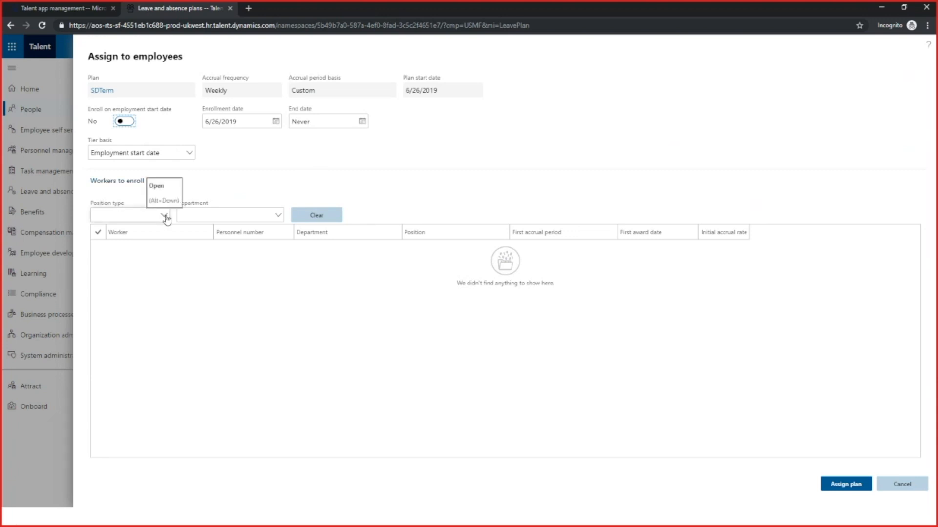
{"action": "left_click", "coordinate": [189, 154]}
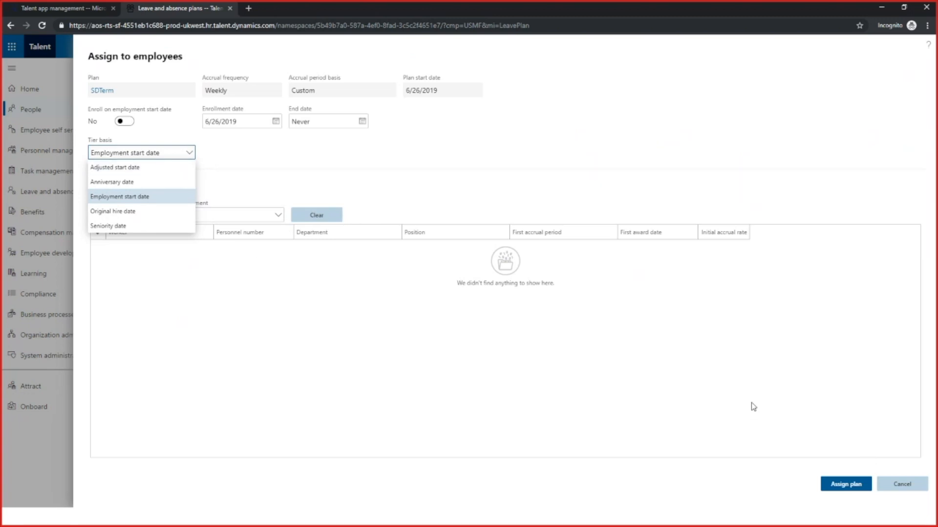
{"action": "left_click", "coordinate": [896, 486]}
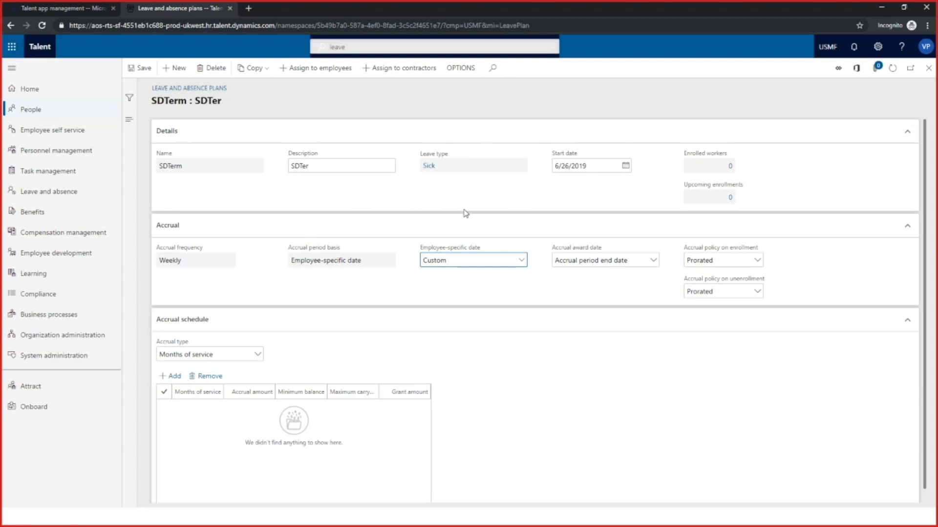
Switch to the presentation and advance from the employee-specific date options to the slide on assigning plans to employees
{"action": "left_click", "coordinate": [882, 7]}
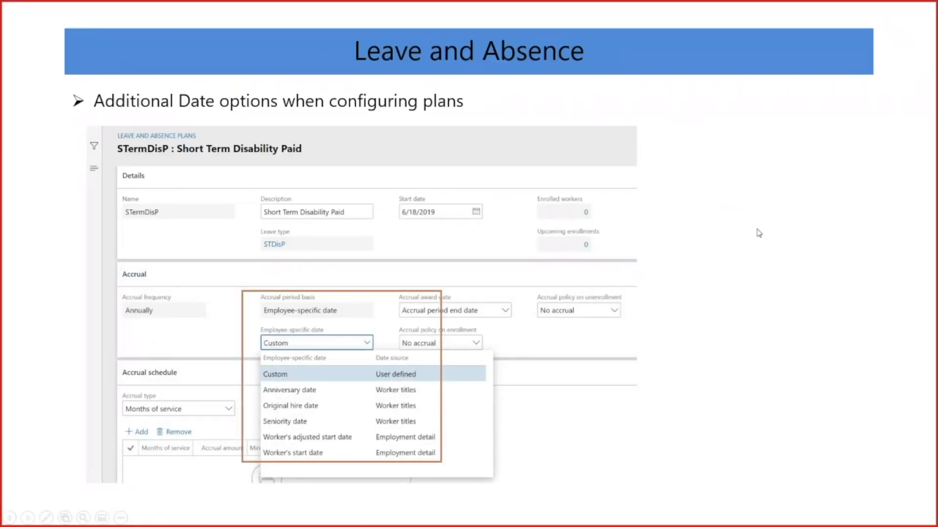
{"action": "left_click", "coordinate": [674, 262]}
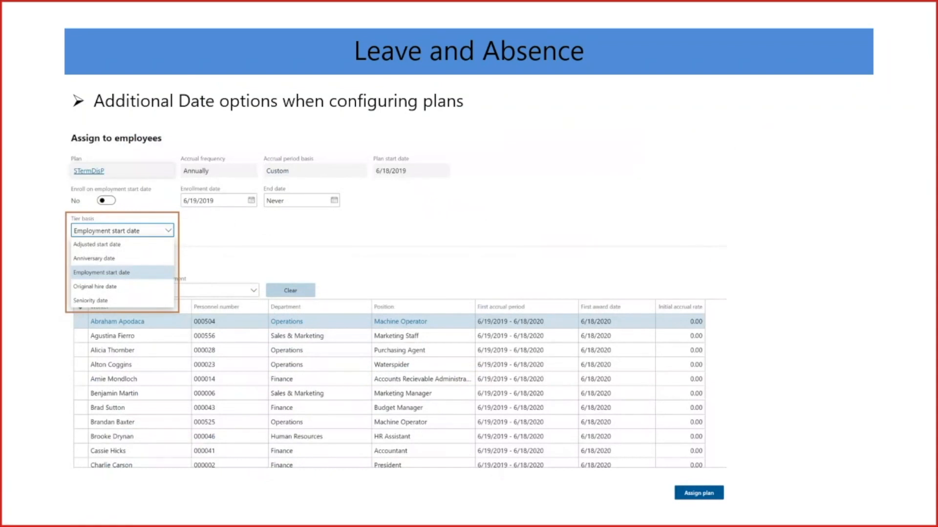
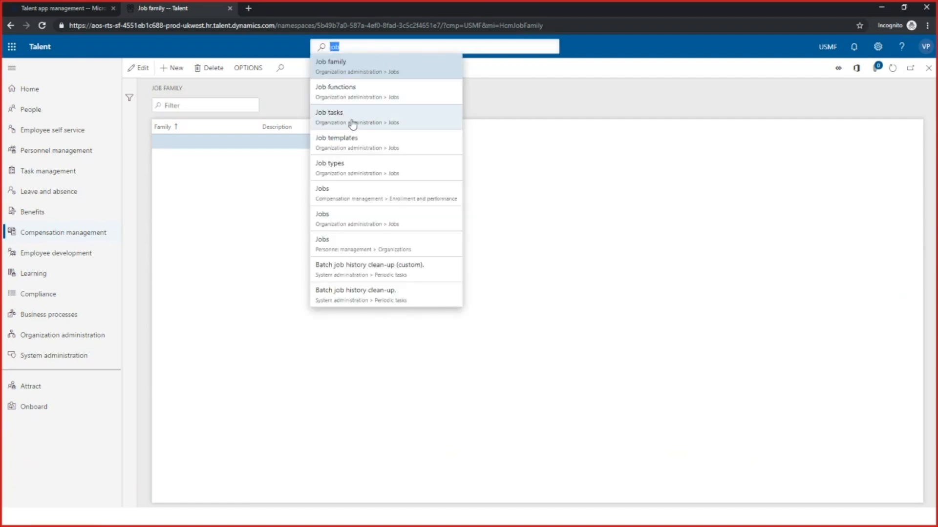
Open the Account Manager job from the compensation management Jobs list and review its existing compensation levels, including G04
{"action": "left_click", "coordinate": [365, 197]}
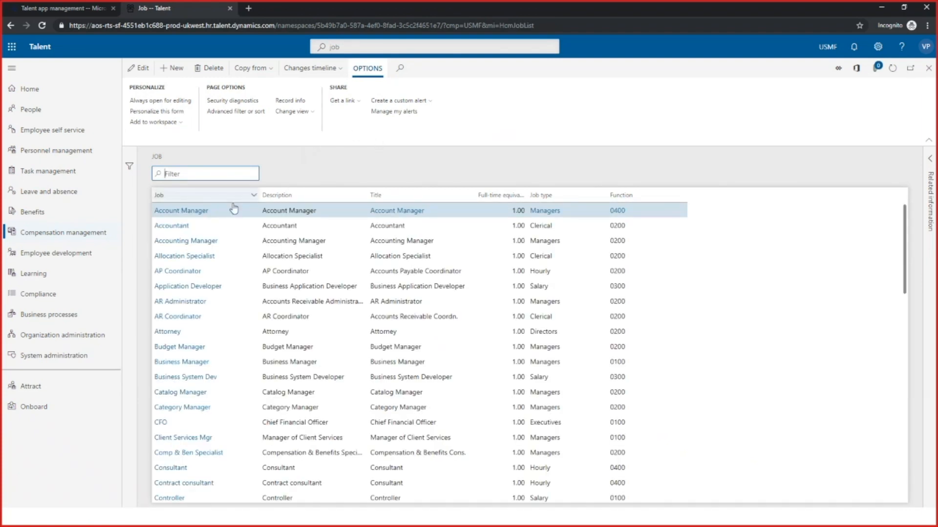
{"action": "left_click", "coordinate": [199, 213]}
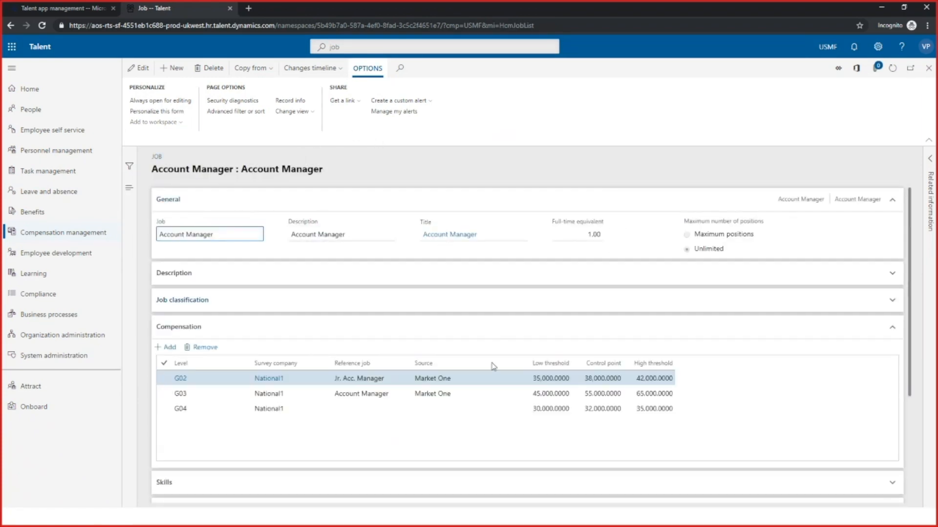
{"action": "left_click", "coordinate": [193, 409]}
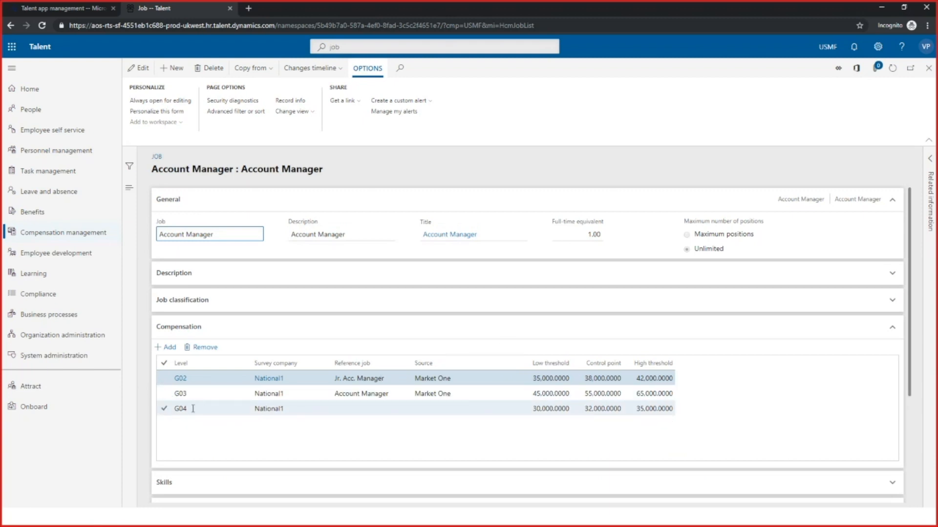
{"action": "left_click", "coordinate": [164, 408]}
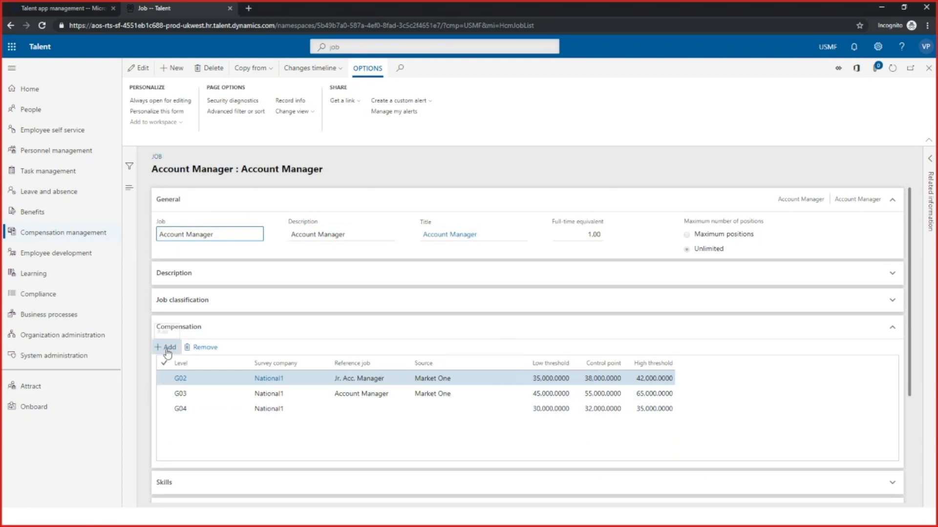
Add a compensation line to the Account Manager job and set its level to G05
{"action": "left_click", "coordinate": [167, 349]}
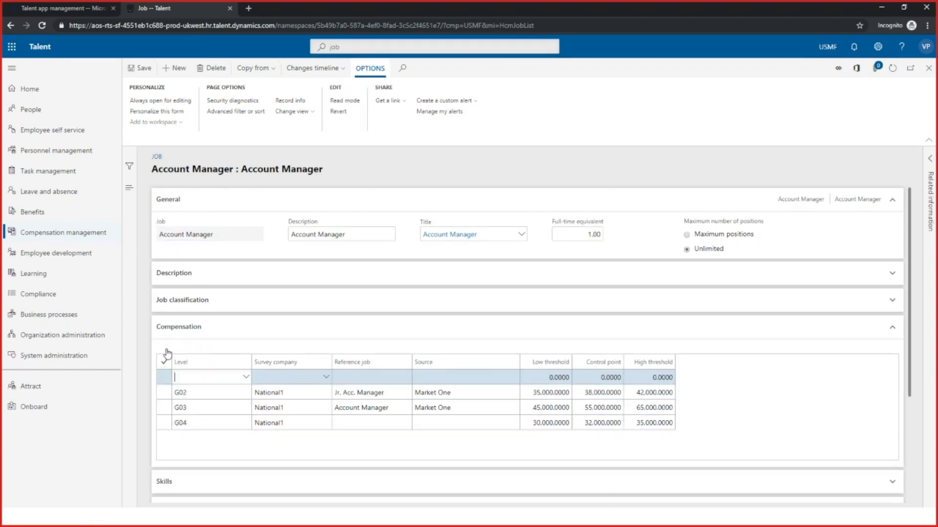
{"action": "left_click", "coordinate": [247, 381]}
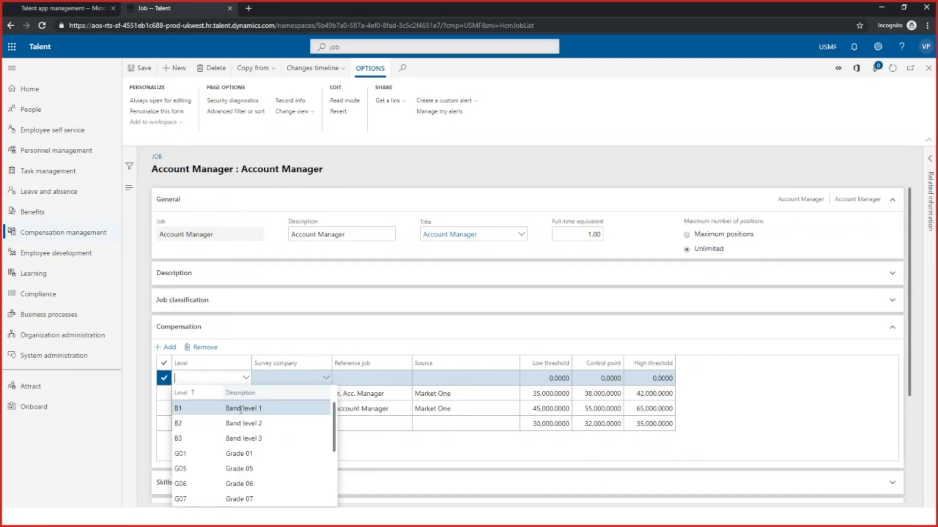
{"action": "left_click", "coordinate": [258, 469]}
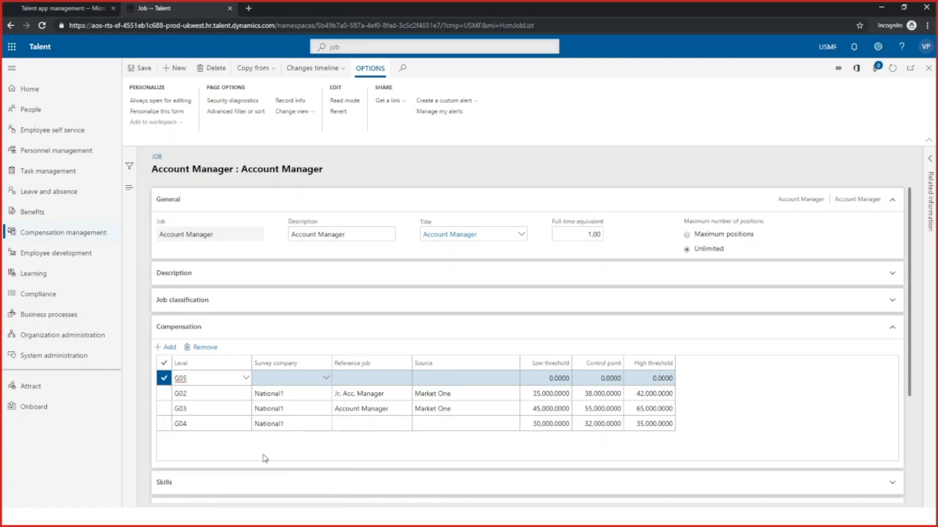
Set the survey company of the G05 compensation line to National1
{"action": "left_click", "coordinate": [308, 377]}
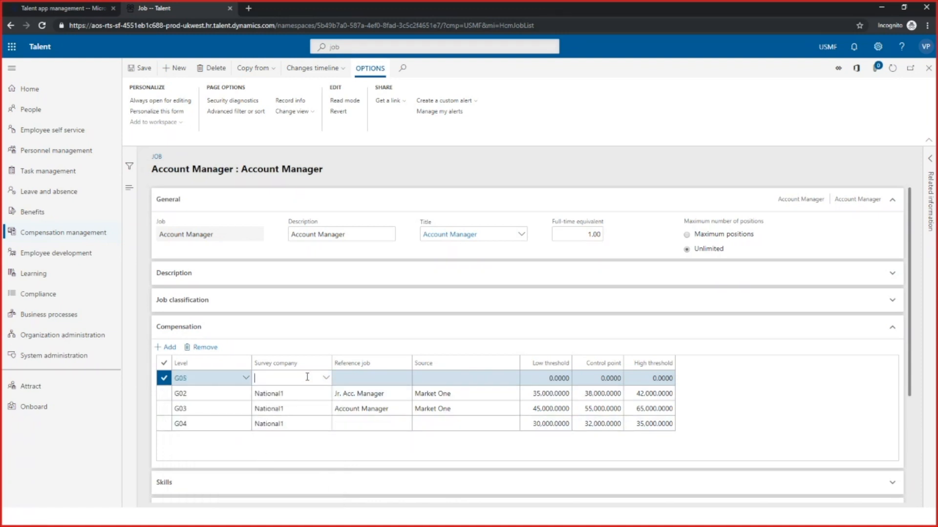
{"action": "type", "text": "Nati"}
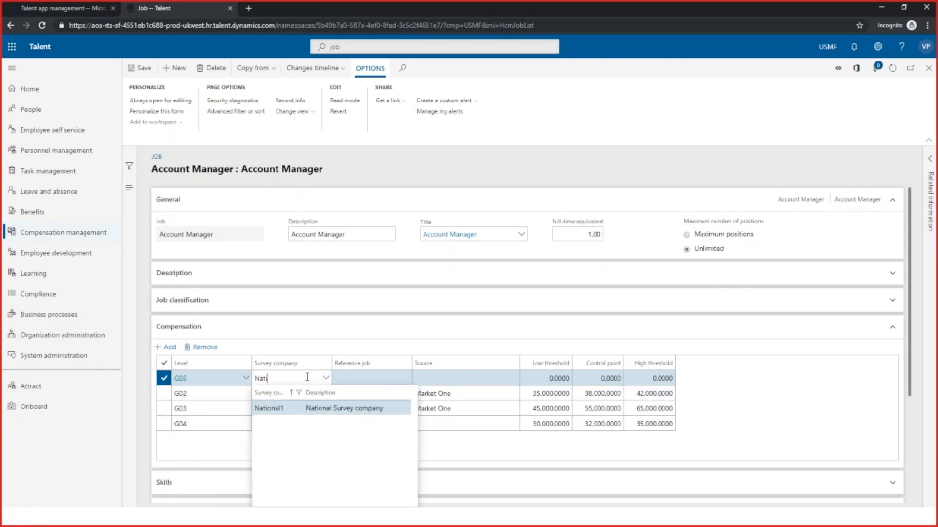
{"action": "type", "text": "onal"}
{"action": "key", "text": "Tab"}
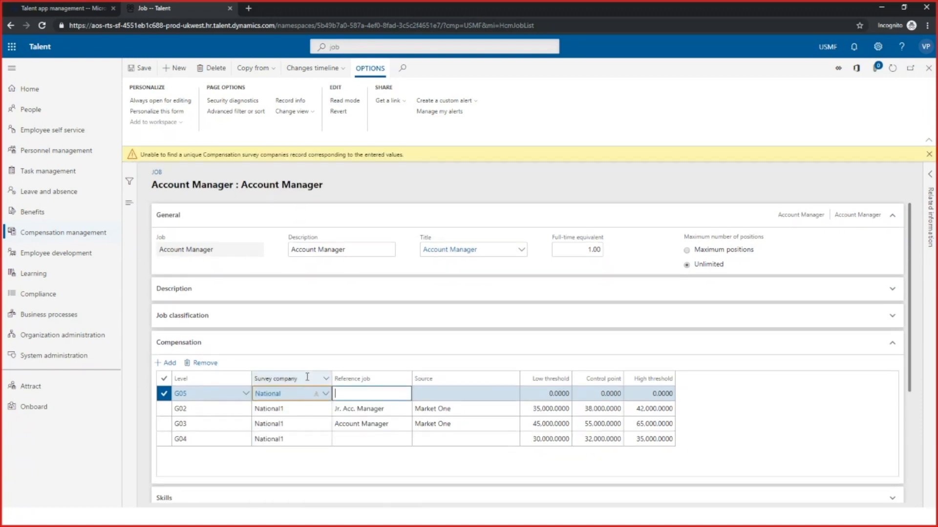
{"action": "left_click", "coordinate": [307, 395]}
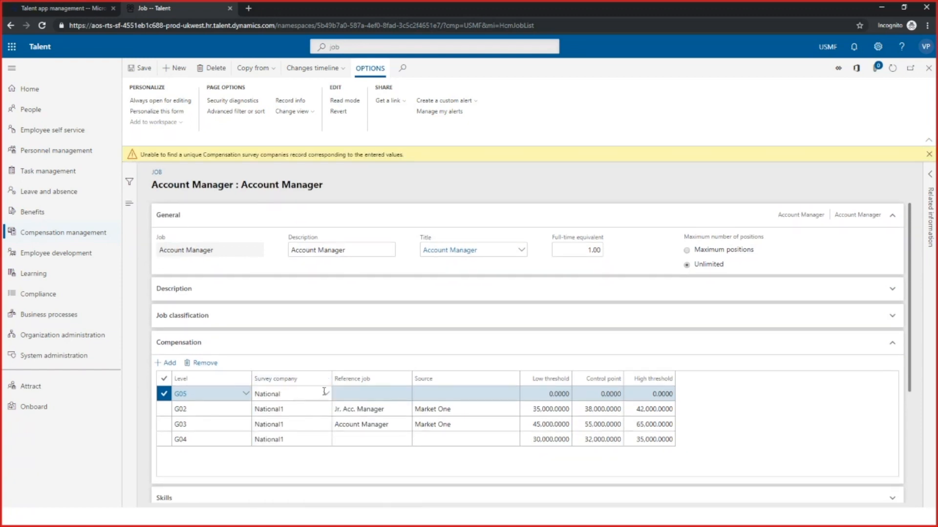
{"action": "left_click", "coordinate": [326, 393]}
{"action": "left_click", "coordinate": [282, 288]}
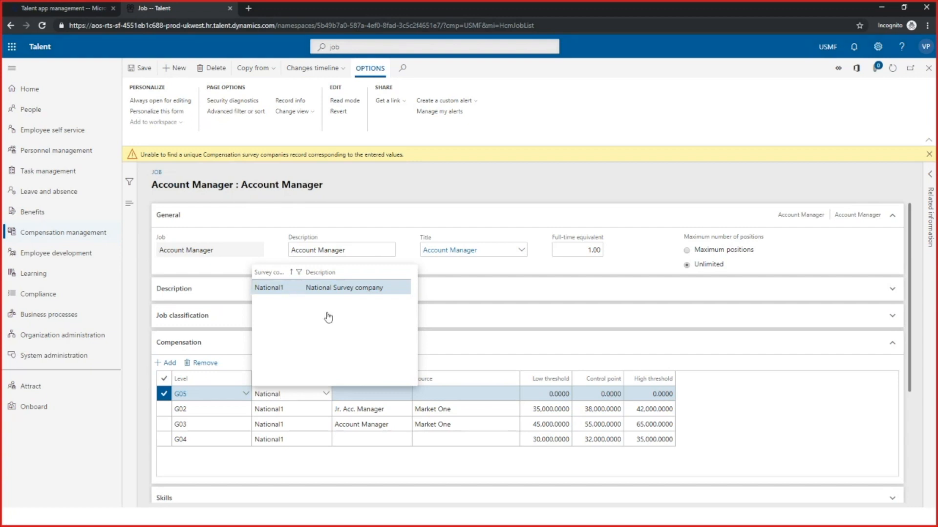
Set the G05 line's low threshold to 25,000, its control point to 28,000 and its high threshold to 30,000
{"action": "left_click", "coordinate": [390, 381]}
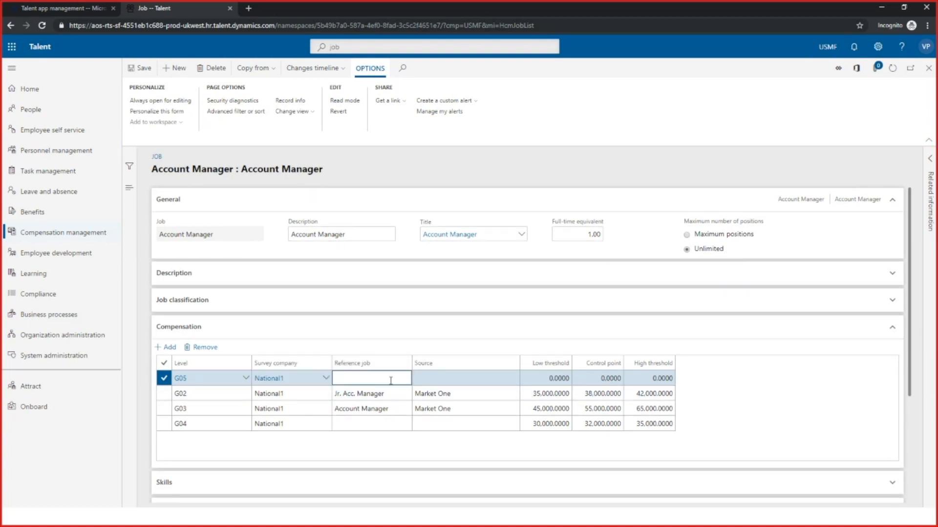
{"action": "left_click", "coordinate": [450, 379]}
{"action": "left_click", "coordinate": [548, 379]}
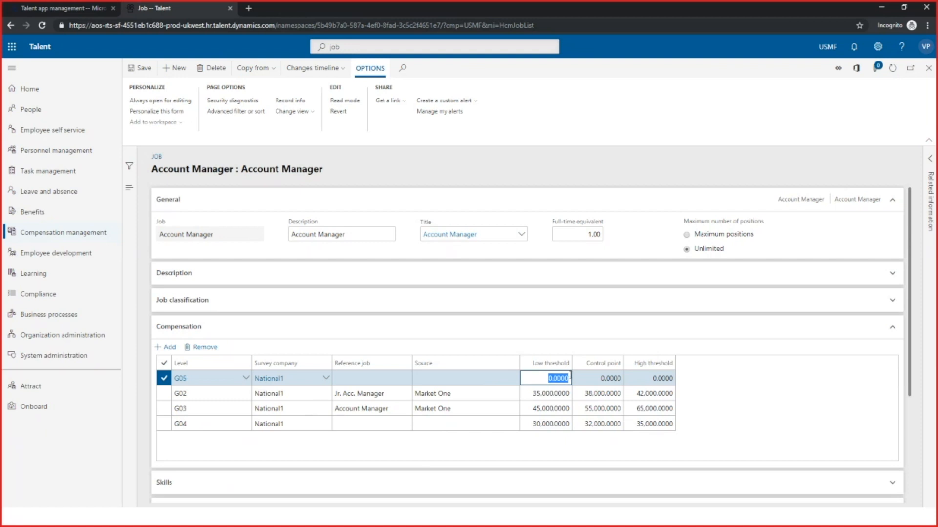
{"action": "type", "text": "25000"}
{"action": "key", "text": "Tab"}
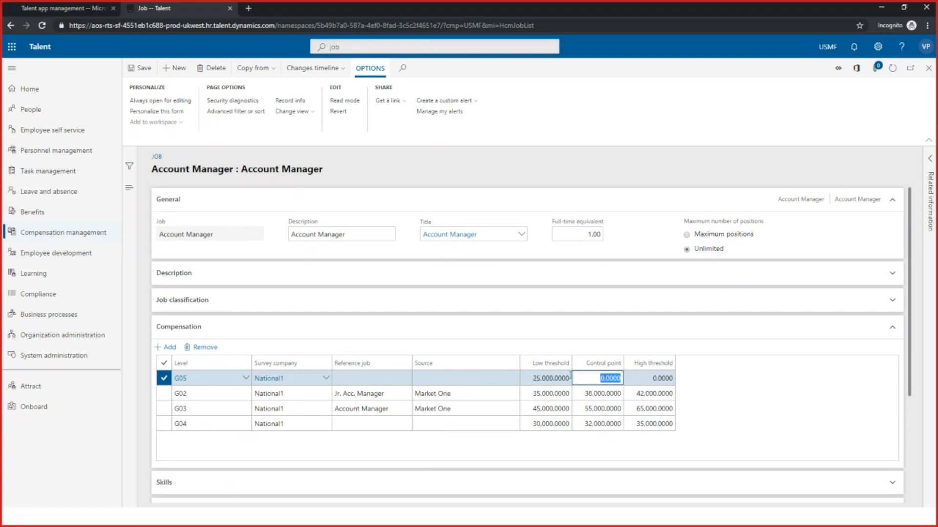
{"action": "type", "text": "28000"}
{"action": "key", "text": "Tab"}
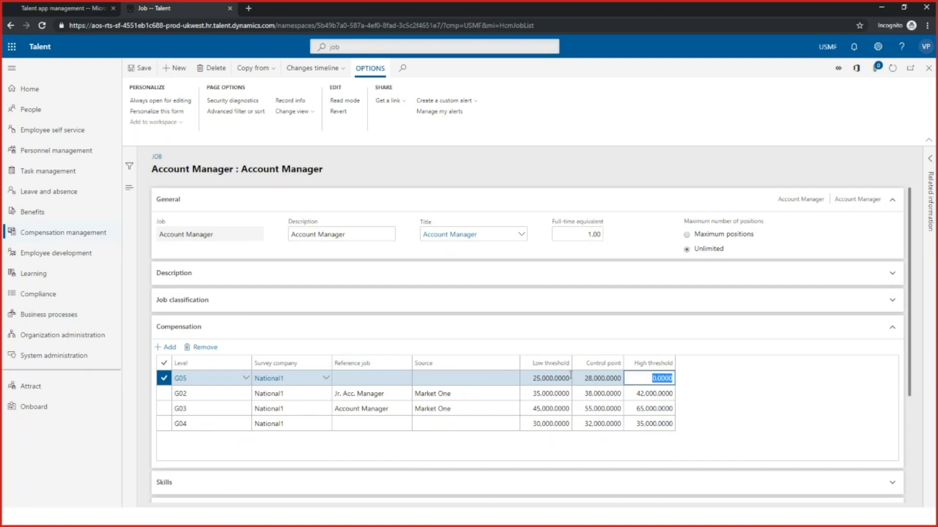
{"action": "type", "text": "30,000"}
Switch to the presentation, advance to the compensation slide on cross company transfers, and return to Talent
{"action": "left_click", "coordinate": [879, 7]}
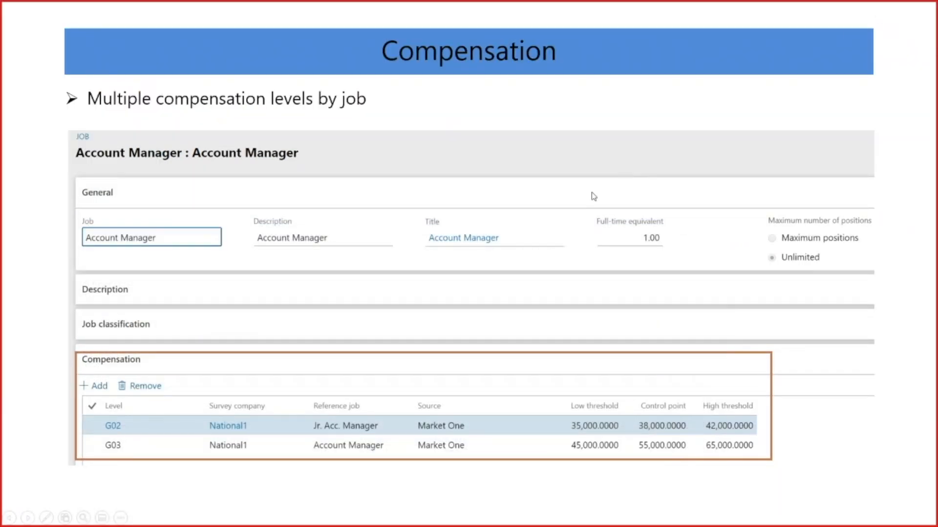
{"action": "left_click", "coordinate": [516, 237]}
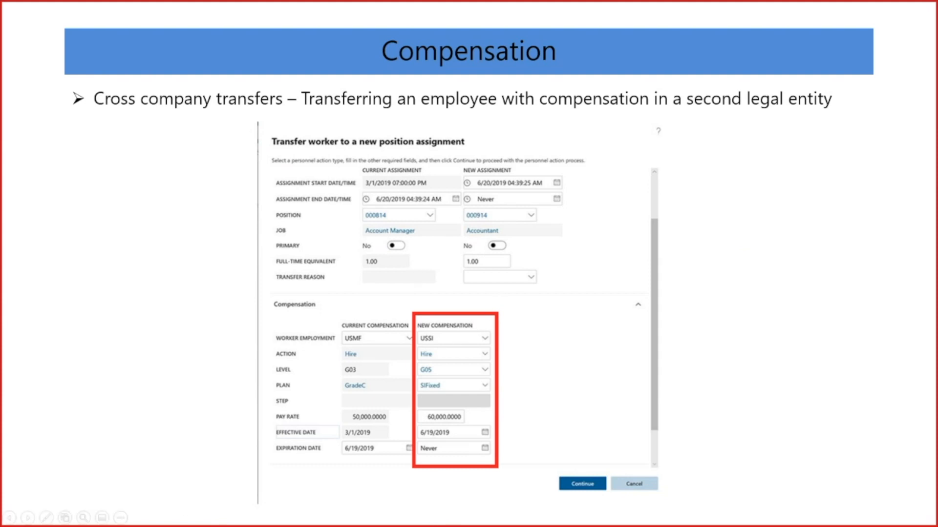
{"action": "key", "text": "alt+Tab"}
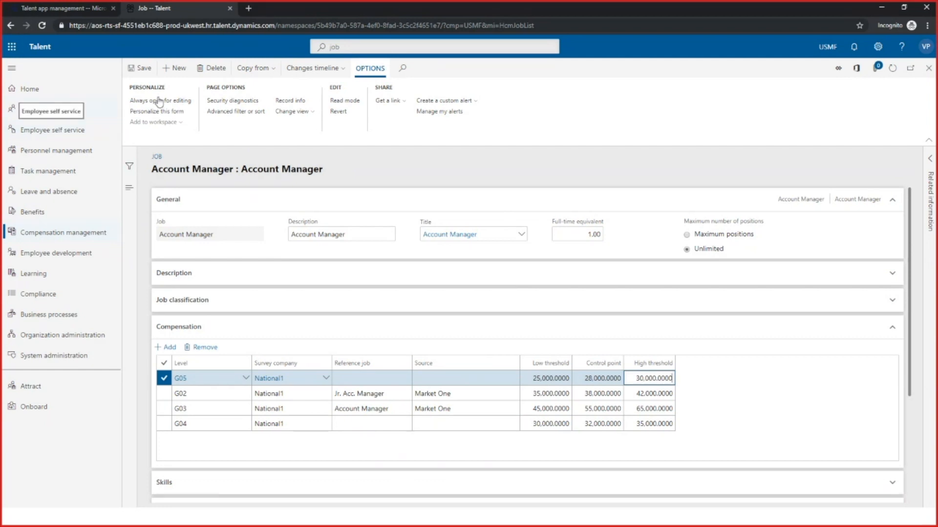
Search the Talent pages for workers and open the Workers list
{"action": "left_click", "coordinate": [377, 47]}
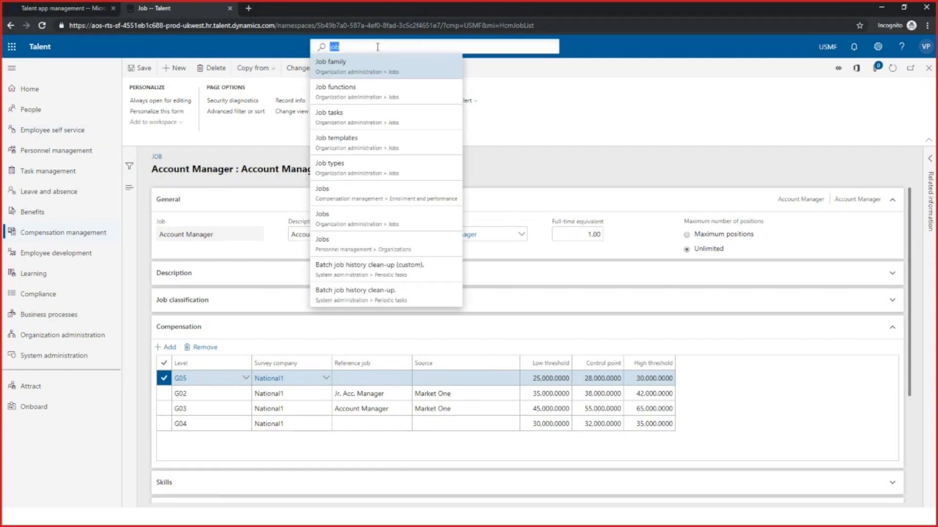
{"action": "type", "text": "worker"}
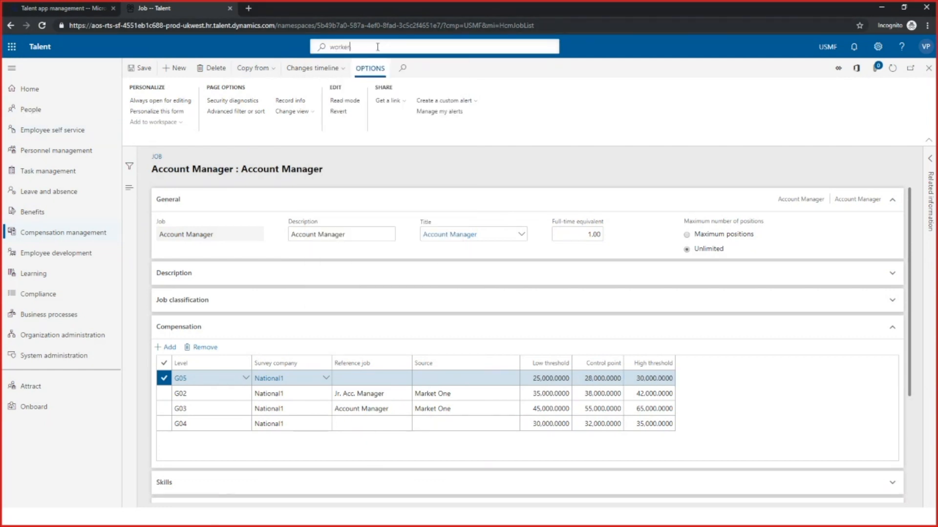
{"action": "type", "text": "s"}
{"action": "key", "text": "Return"}
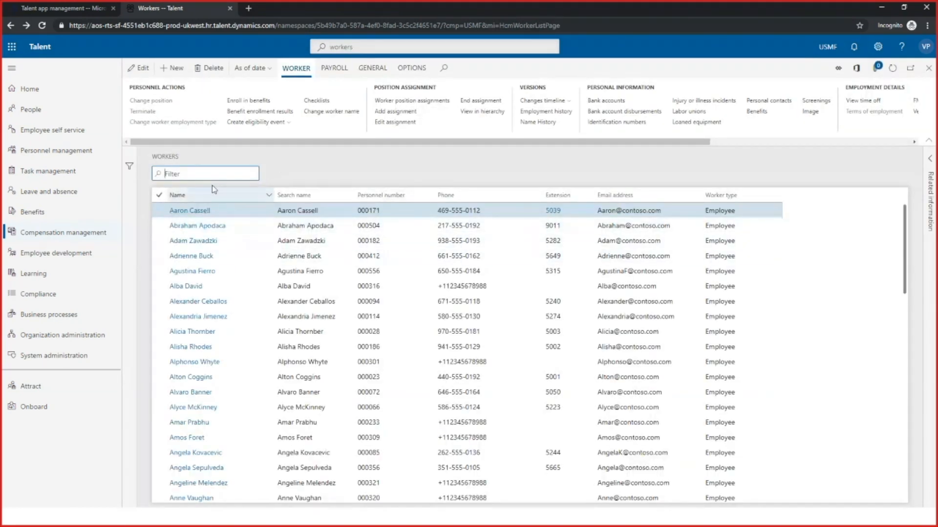
Filter the workers by the employee's first name and open the first matching worker's record
{"action": "type", "text": "Julia"}
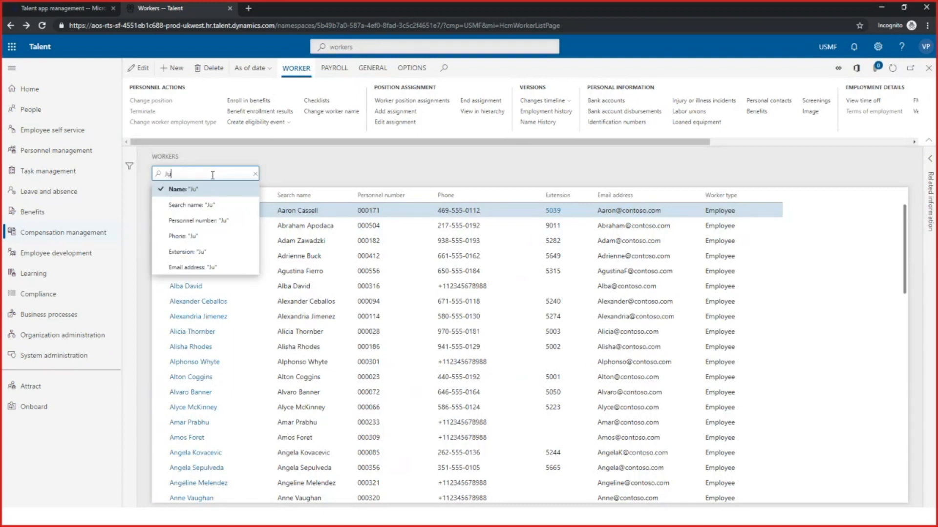
{"action": "left_click", "coordinate": [200, 190]}
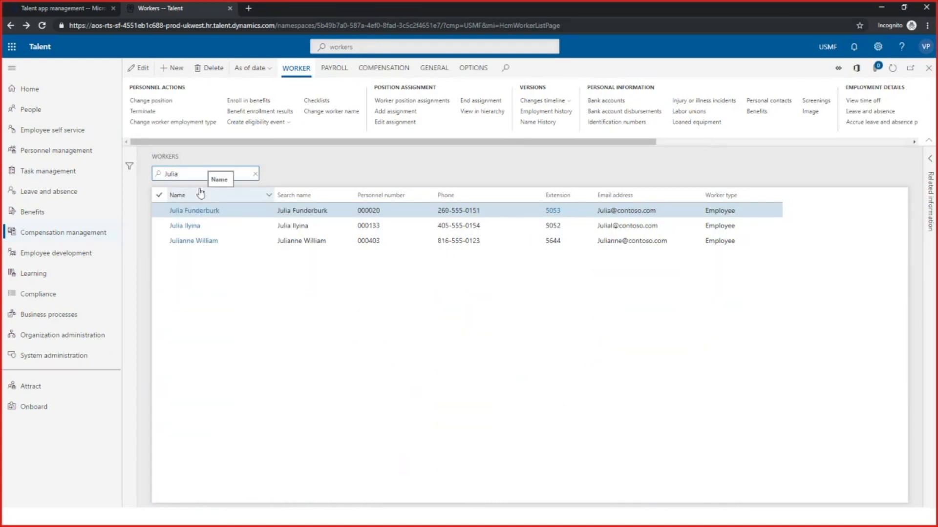
{"action": "left_click", "coordinate": [213, 211]}
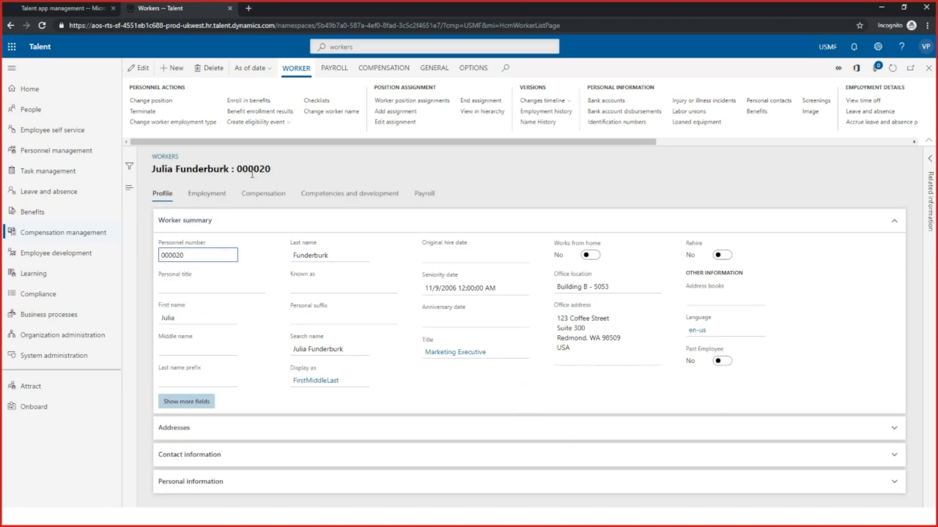
Start a position change for the worker, with the new assignment starting 7/1/2019 and its end date set to Never
{"action": "left_click", "coordinate": [169, 102]}
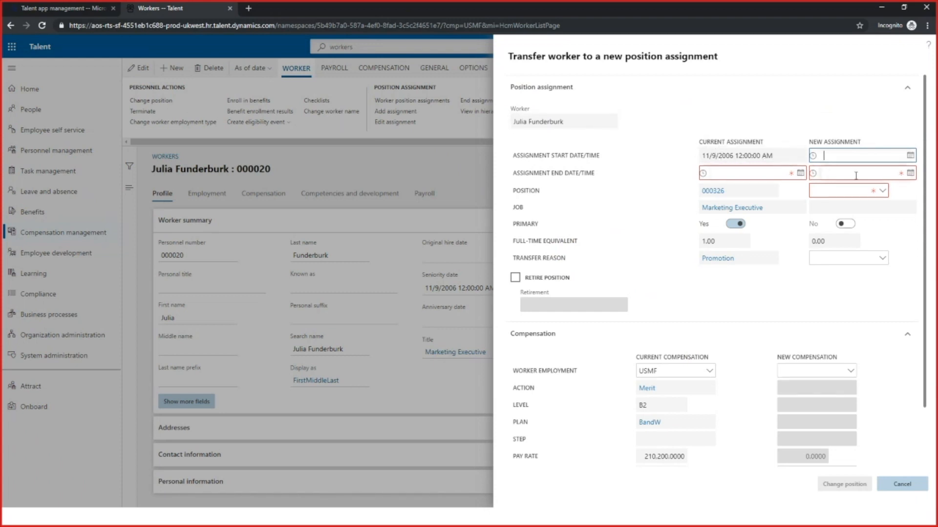
{"action": "left_click", "coordinate": [910, 156]}
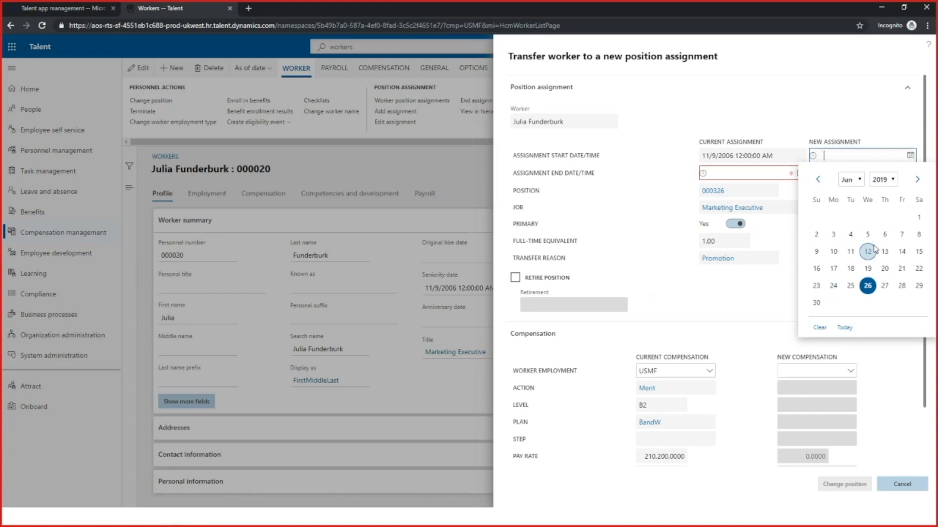
{"action": "left_click", "coordinate": [917, 180]}
{"action": "left_click", "coordinate": [834, 219]}
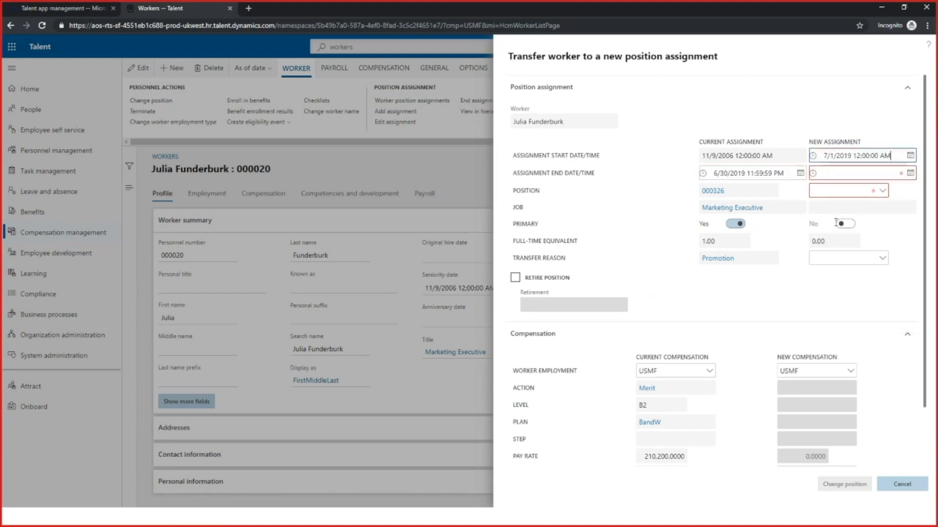
{"action": "left_click", "coordinate": [911, 174]}
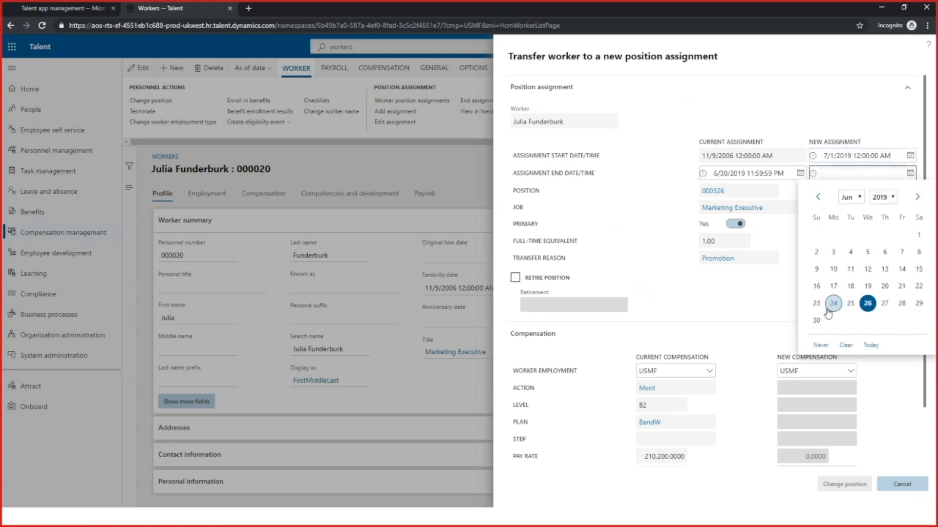
{"action": "left_click", "coordinate": [821, 345]}
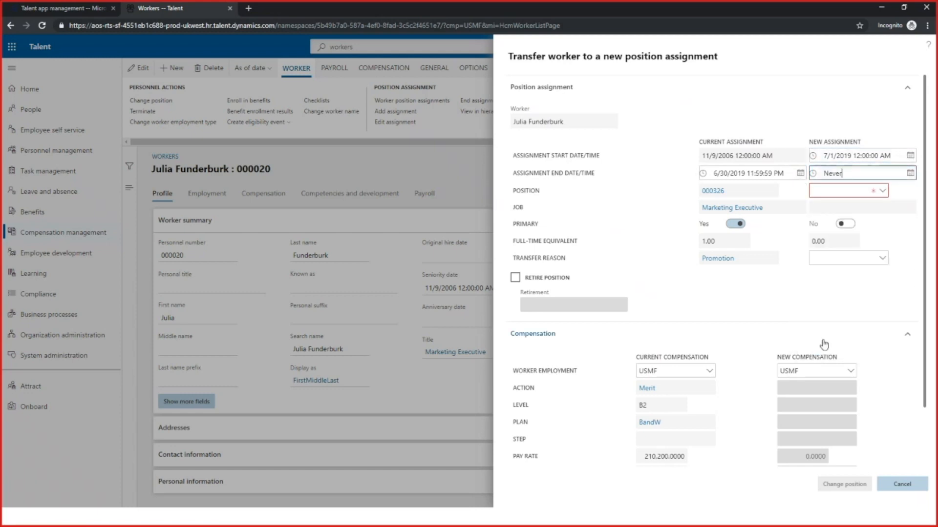
Assign the Human Resource Director position 000114 as the new position, with Promotion as the transfer reason
{"action": "left_click", "coordinate": [882, 193]}
{"action": "left_click", "coordinate": [882, 193]}
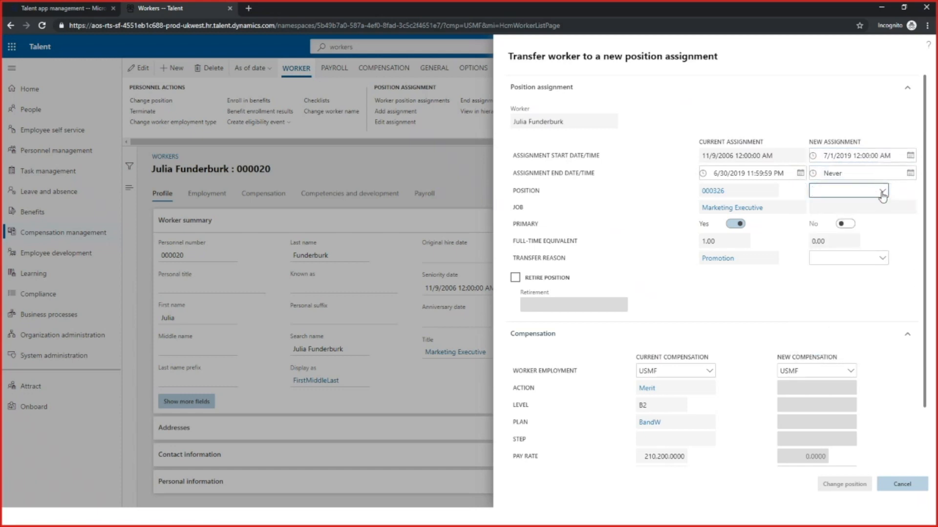
{"action": "left_click", "coordinate": [389, 271]}
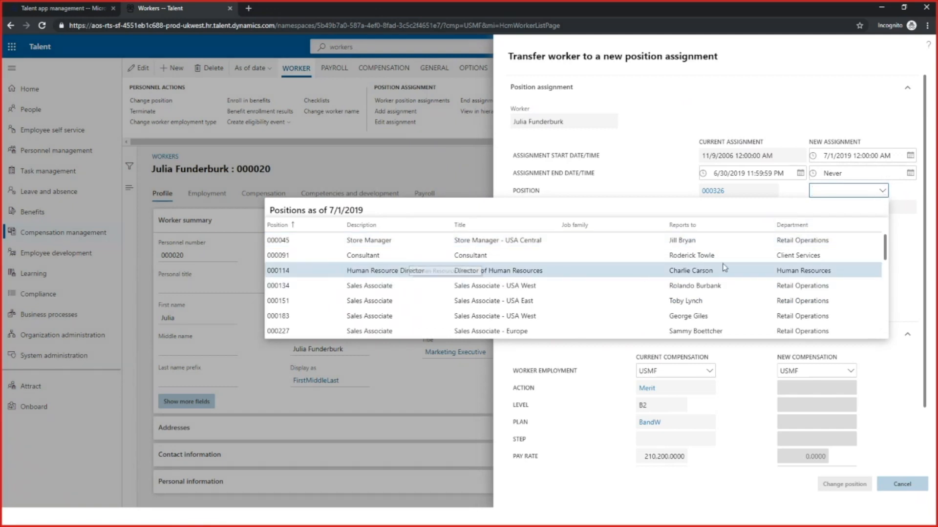
{"action": "left_click", "coordinate": [883, 260]}
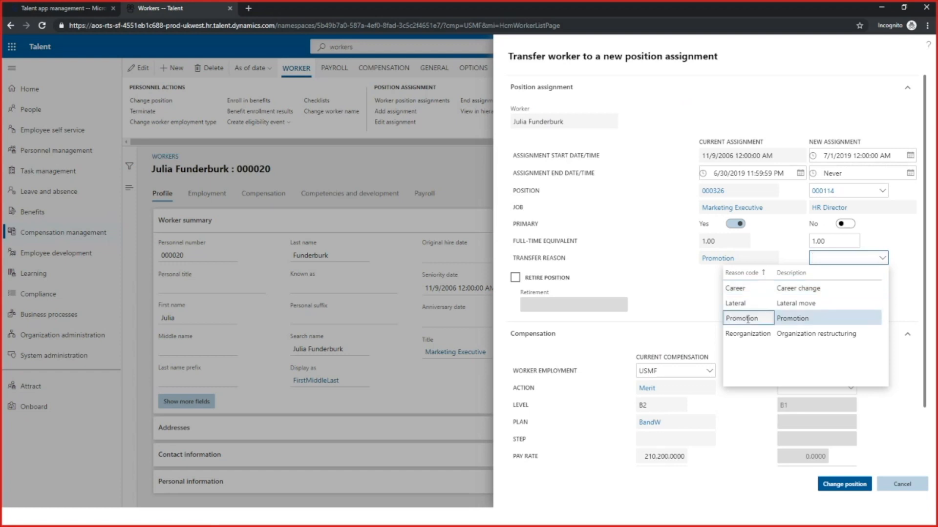
{"action": "left_click", "coordinate": [747, 319]}
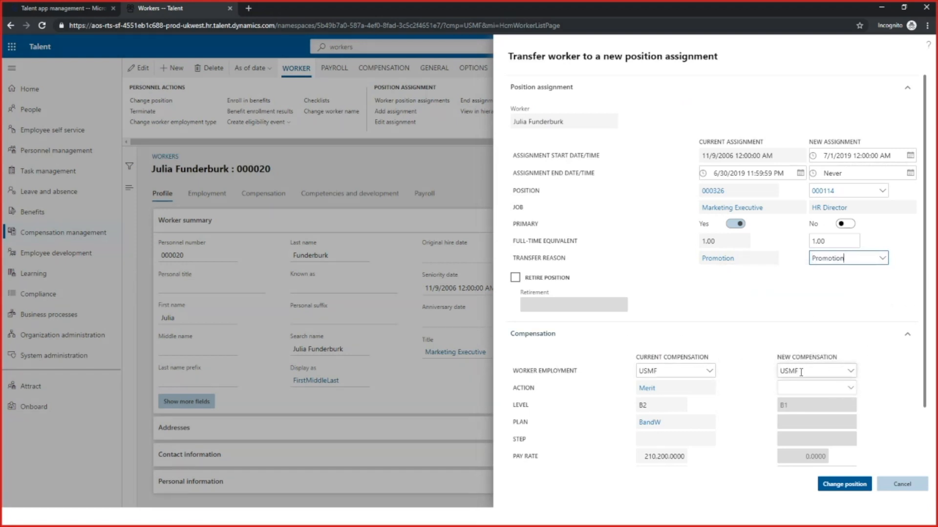
Set the new compensation to the USSI employment with action Hire, level B1 and fixed plan ExBand
{"action": "left_click", "coordinate": [851, 372]}
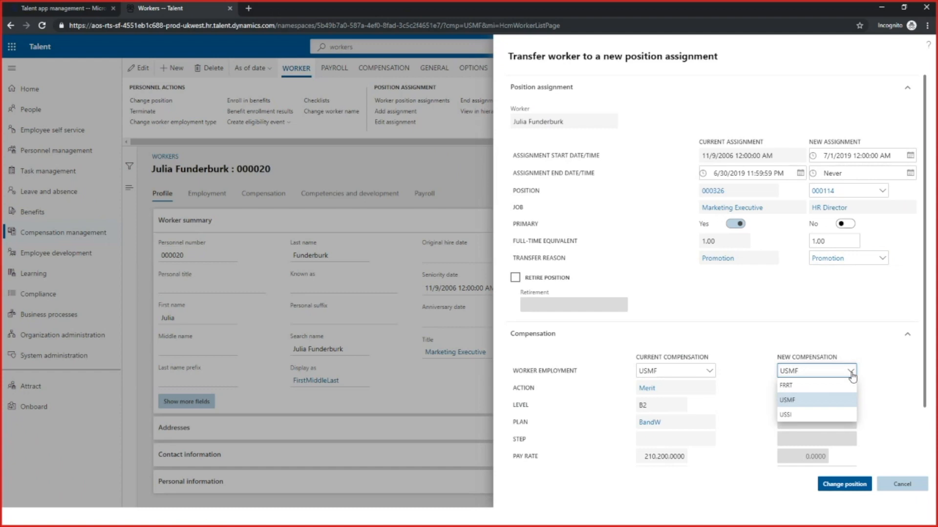
{"action": "left_click", "coordinate": [796, 414]}
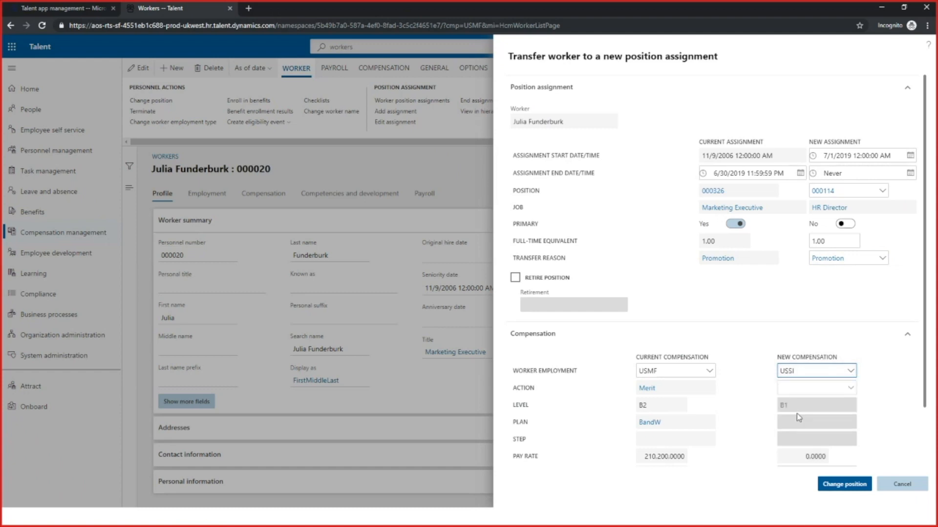
{"action": "left_click", "coordinate": [850, 389]}
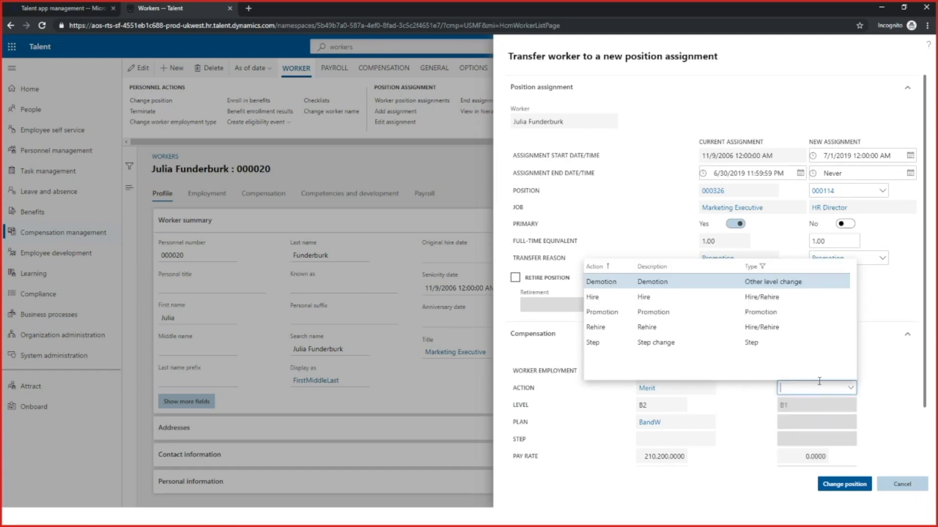
{"action": "left_click", "coordinate": [597, 297]}
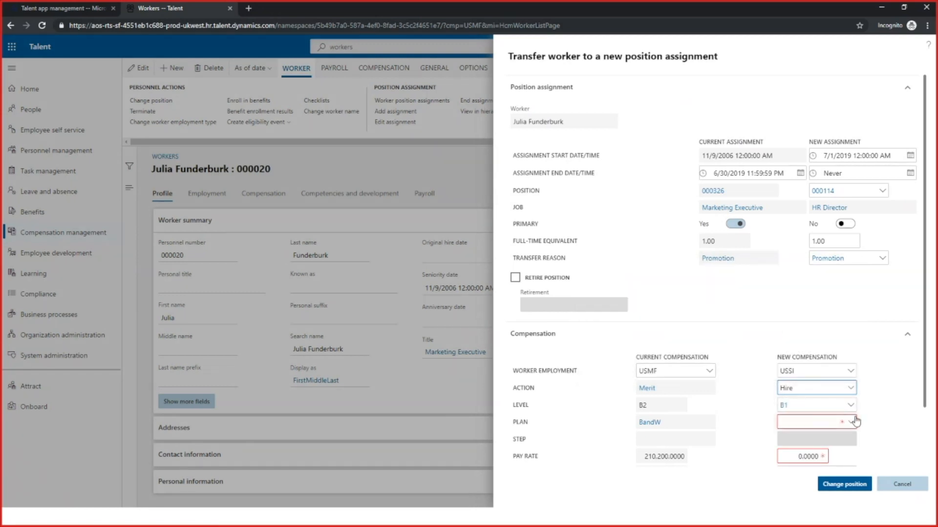
{"action": "left_click", "coordinate": [851, 406]}
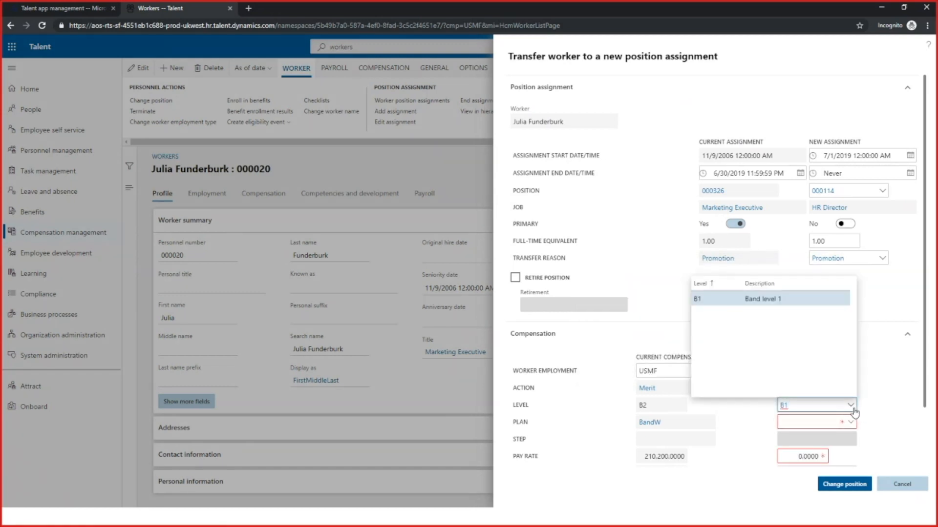
{"action": "left_click", "coordinate": [860, 409]}
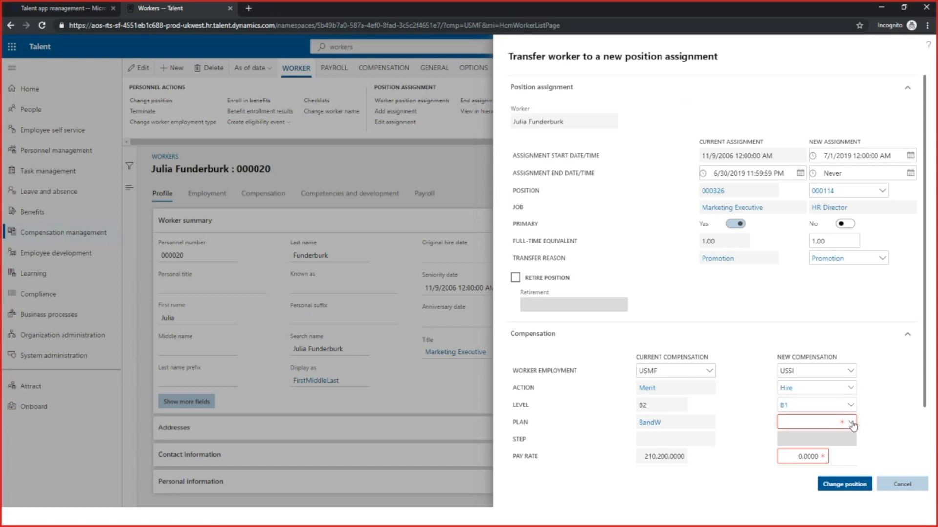
{"action": "left_click", "coordinate": [851, 422]}
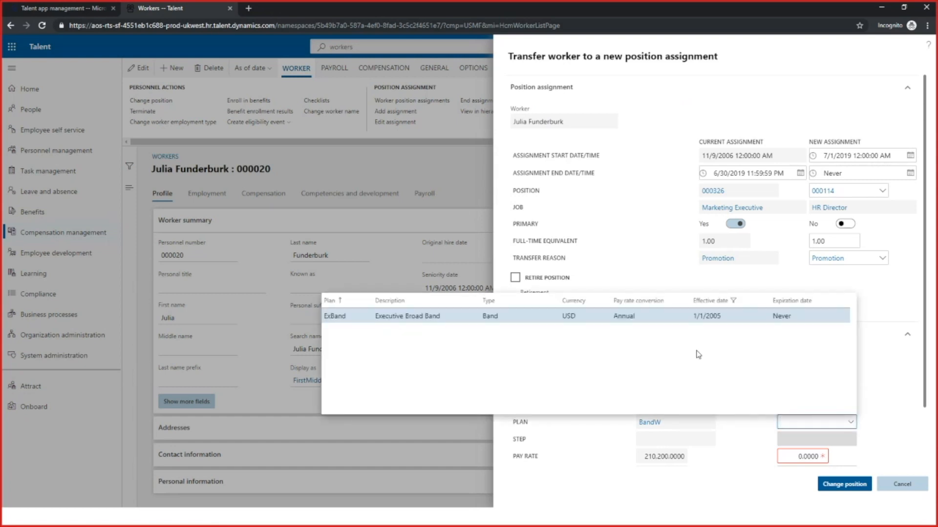
{"action": "left_click", "coordinate": [654, 318]}
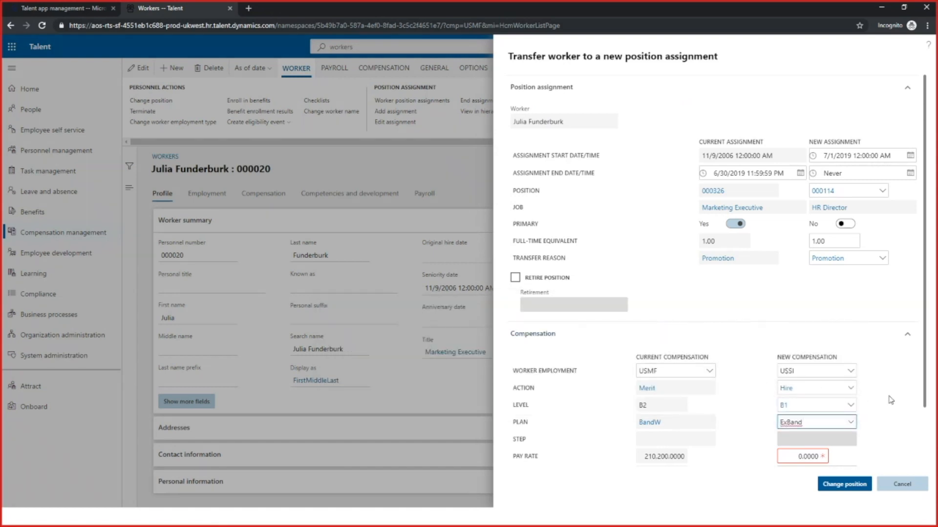
Enter a new pay rate of 4,500,000 for the transfer, and cancel the position change
{"action": "scroll", "coordinate": [928, 410], "scroll_direction": "down", "scroll_amount": 2}
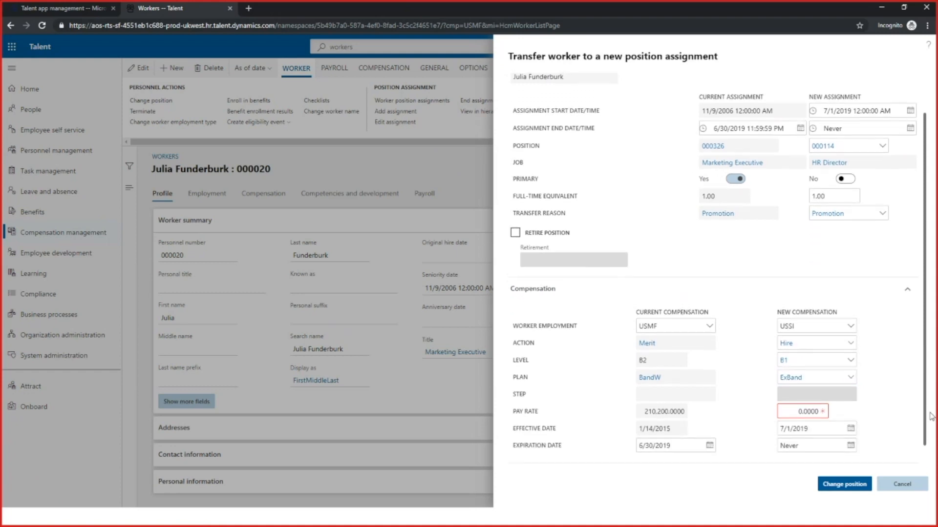
{"action": "scroll", "coordinate": [931, 416], "scroll_direction": "down", "scroll_amount": 1}
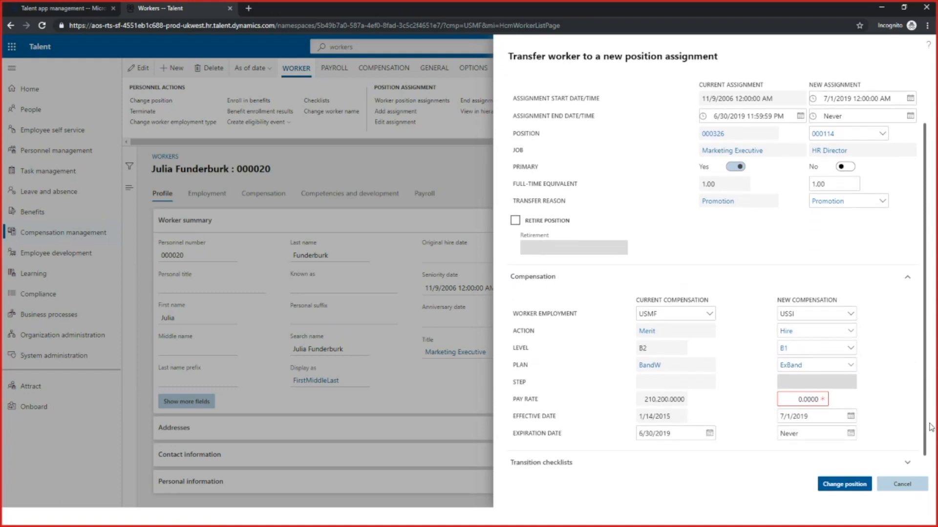
{"action": "left_click", "coordinate": [798, 399]}
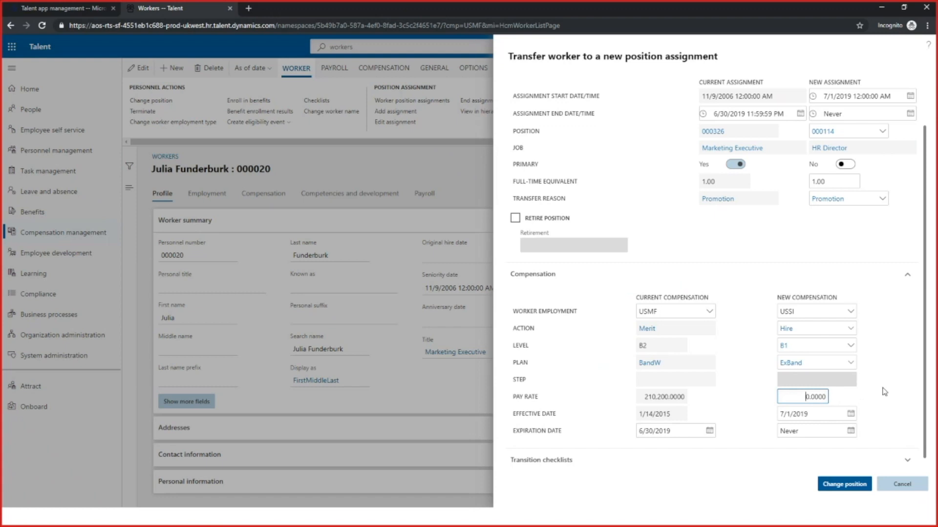
{"action": "type", "text": "4,500,0"}
{"action": "type", "text": "0000"}
{"action": "key", "text": "Tab"}
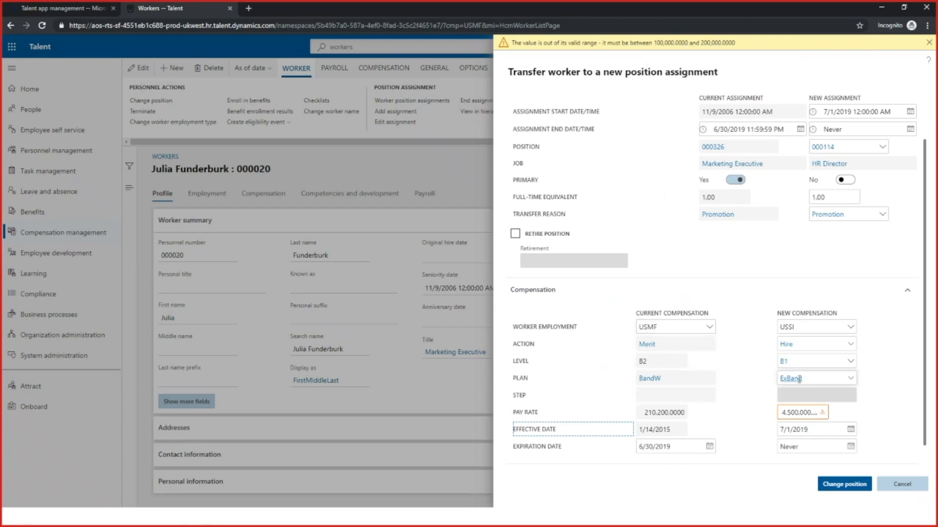
{"action": "left_click", "coordinate": [796, 413]}
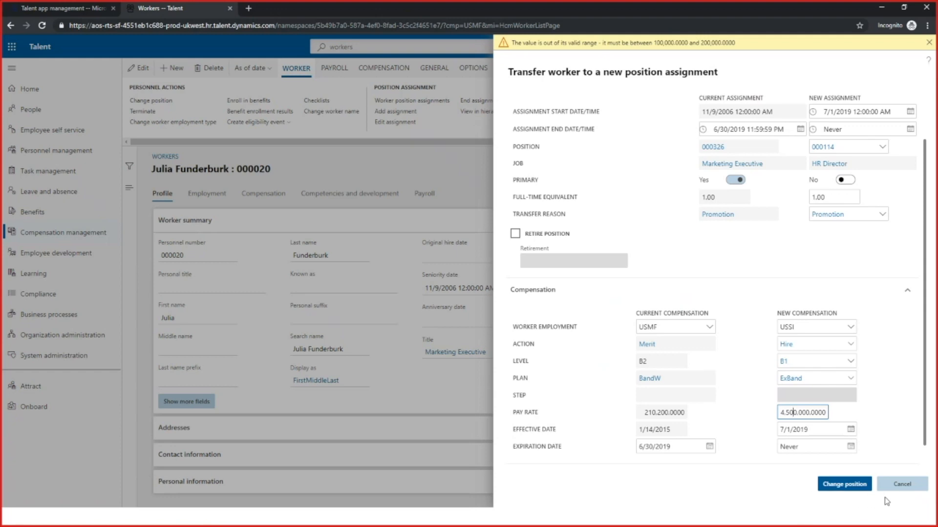
{"action": "left_click", "coordinate": [902, 489]}
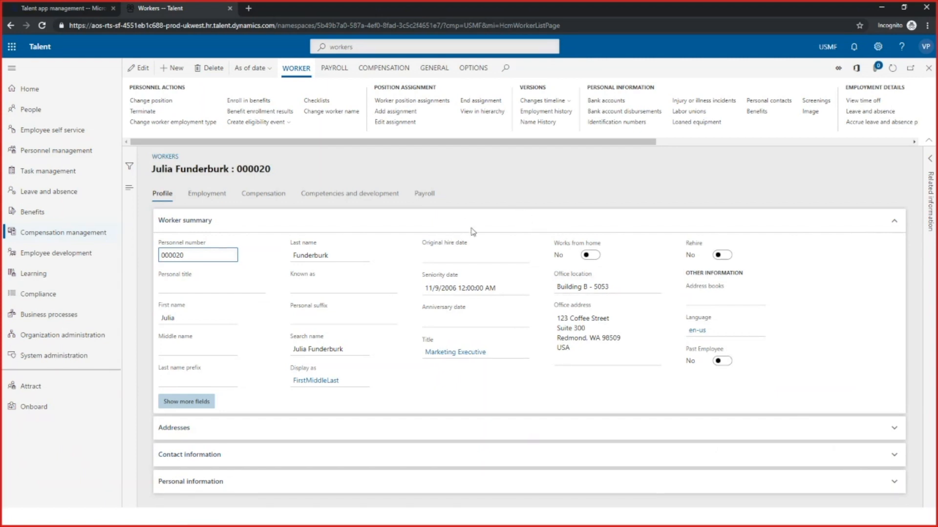
{"action": "left_click", "coordinate": [883, 10]}
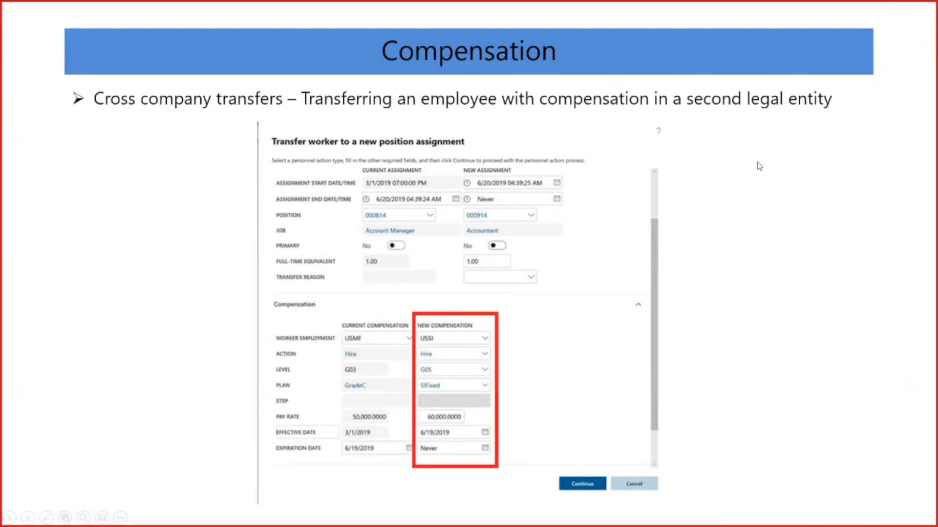
{"action": "key", "text": "Right"}
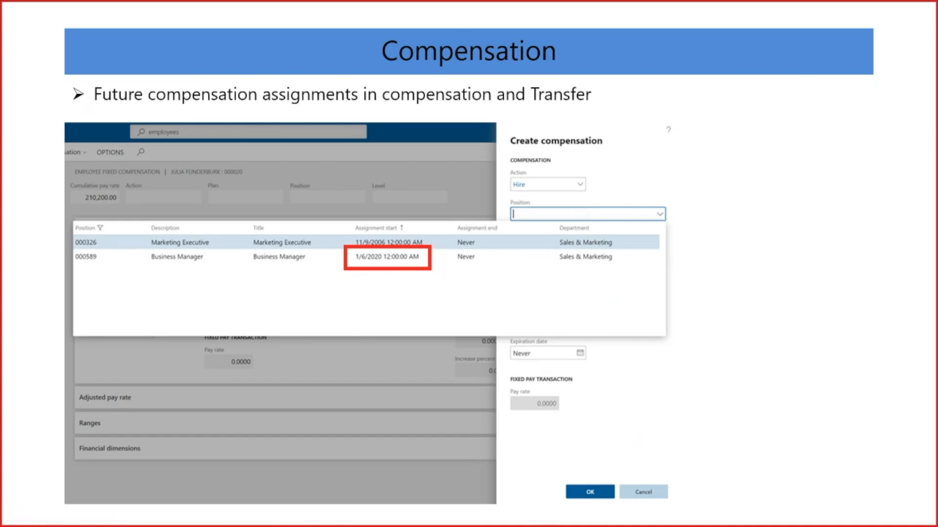
{"action": "key", "text": "alt+Tab"}
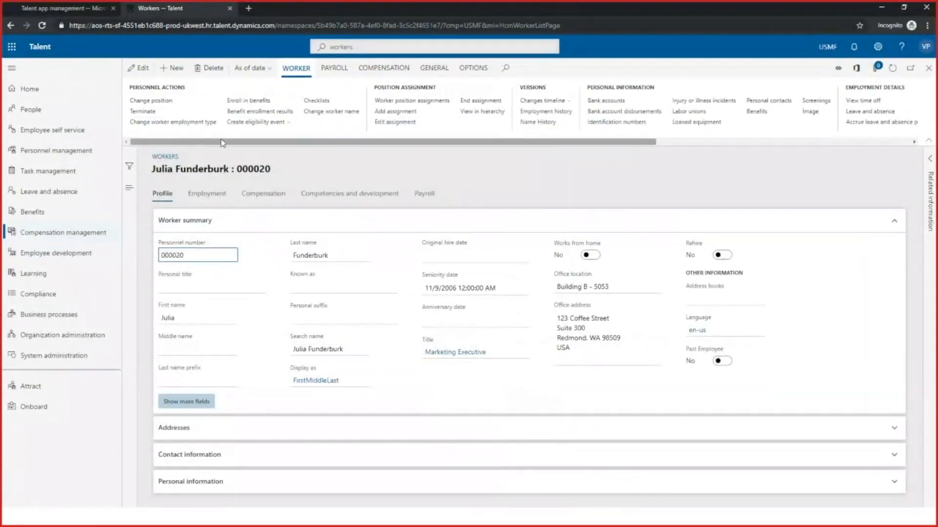
Open the fixed plan records in the worker's employee compensation details
{"action": "left_click", "coordinate": [162, 101]}
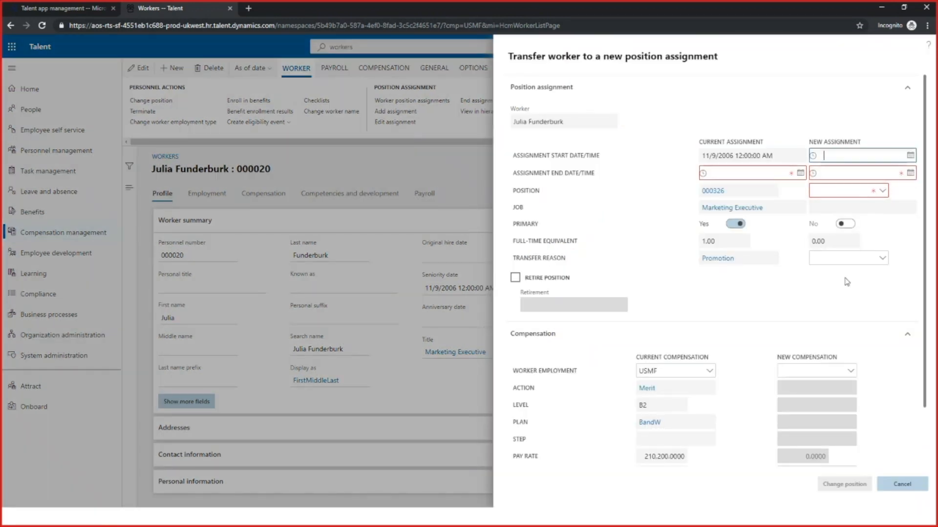
{"action": "left_click", "coordinate": [909, 486]}
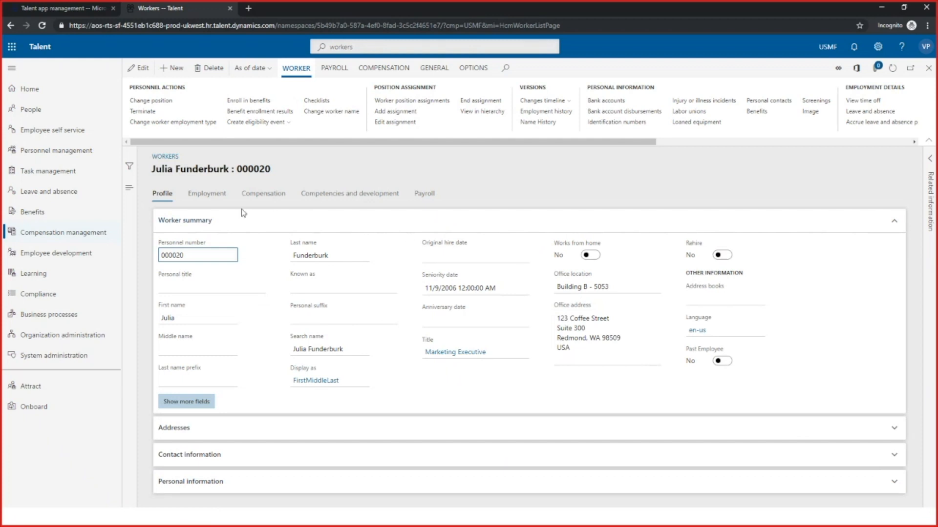
{"action": "left_click", "coordinate": [274, 197]}
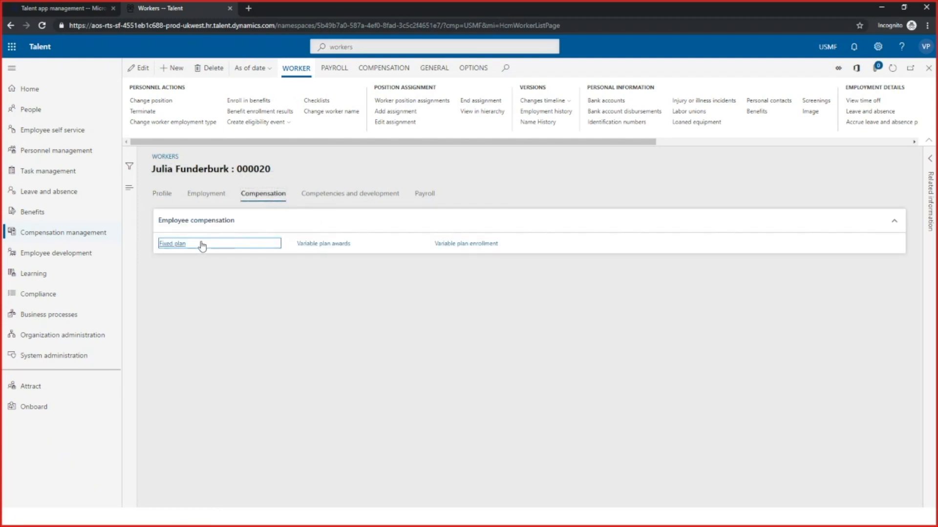
{"action": "left_click", "coordinate": [177, 246]}
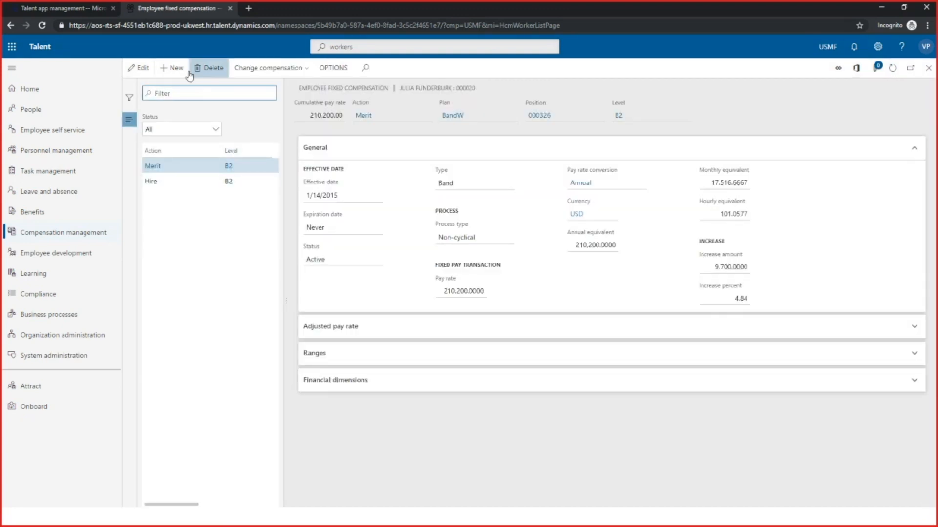
Start a new fixed compensation record with action Hire for the future Business Manager position 000589
{"action": "left_click", "coordinate": [177, 69]}
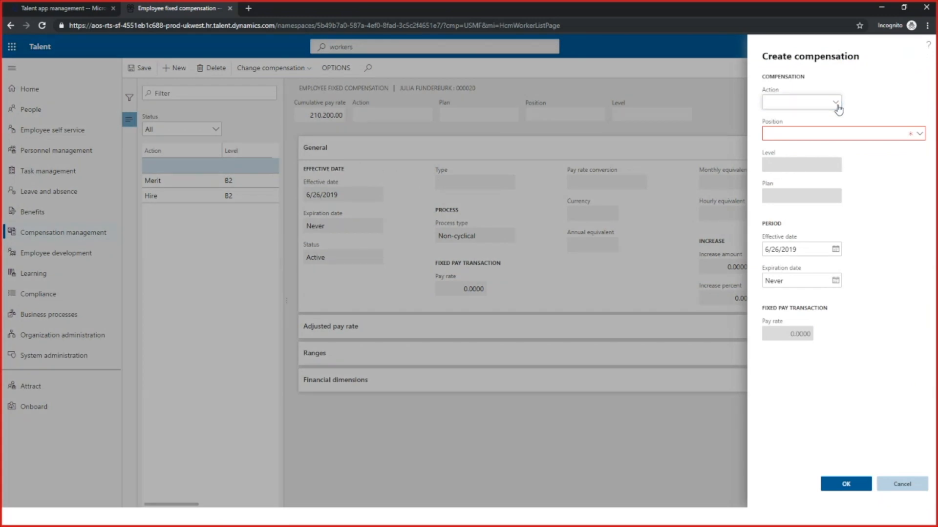
{"action": "left_click", "coordinate": [835, 103]}
{"action": "left_click", "coordinate": [763, 131]}
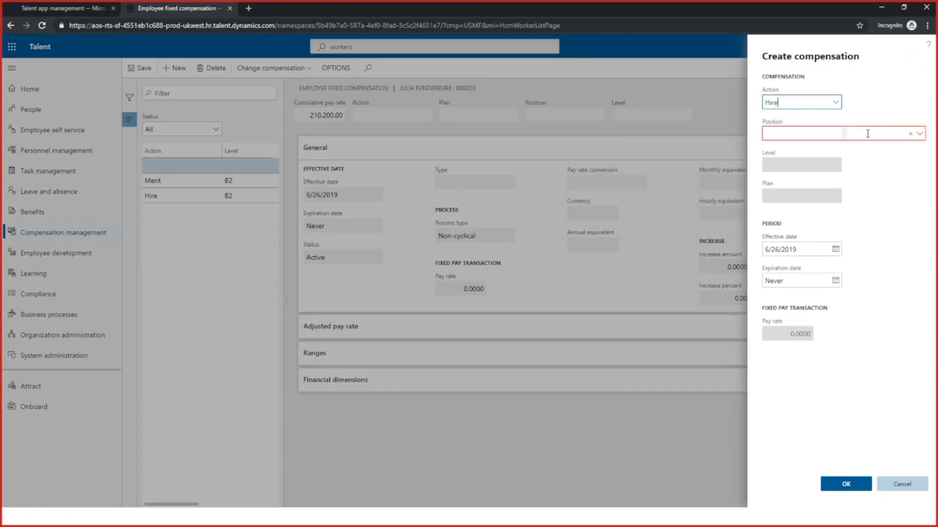
{"action": "left_click", "coordinate": [920, 138]}
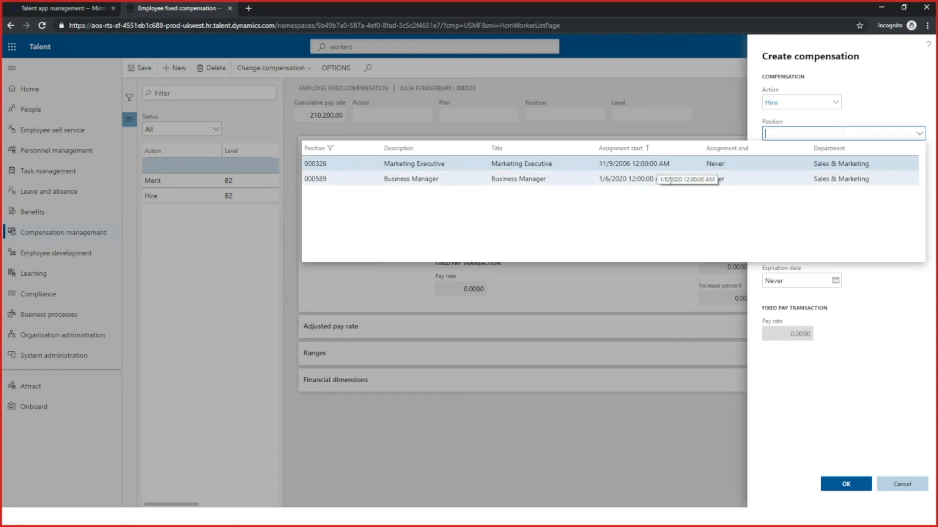
{"action": "left_click", "coordinate": [654, 179]}
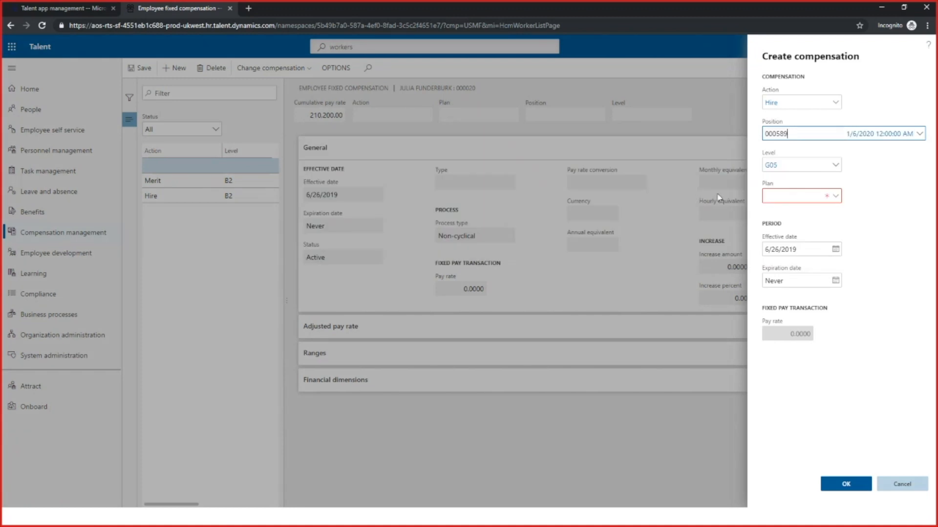
Select the GradeW plan for the new compensation, and discard the record without creating it
{"action": "left_click", "coordinate": [830, 196]}
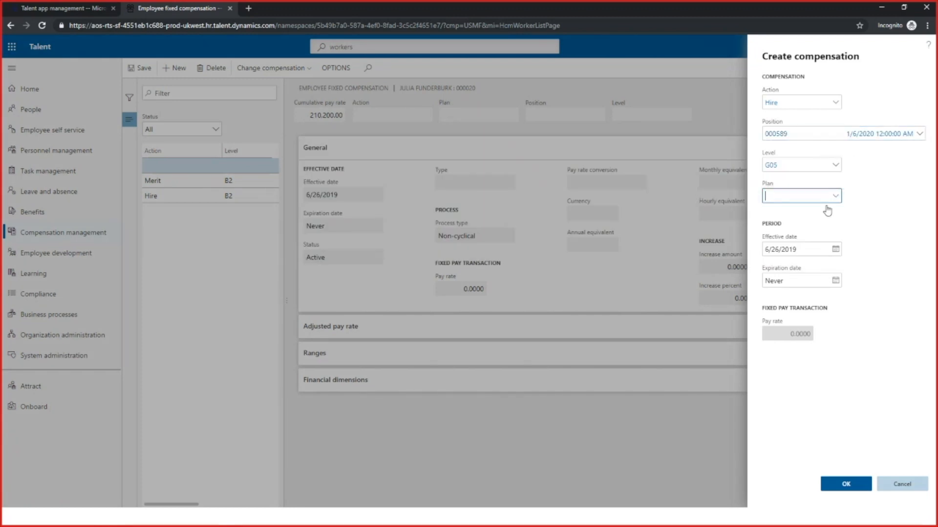
{"action": "left_click", "coordinate": [495, 241]}
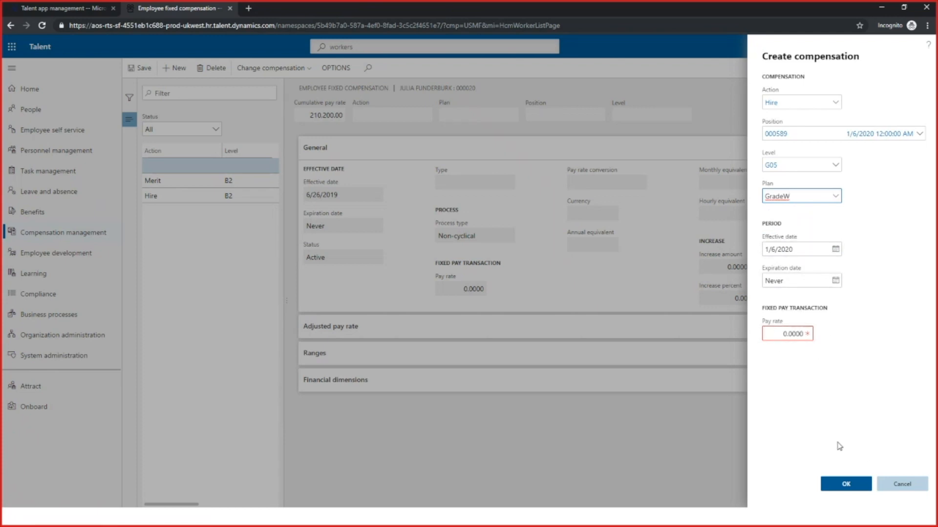
{"action": "left_click", "coordinate": [905, 485]}
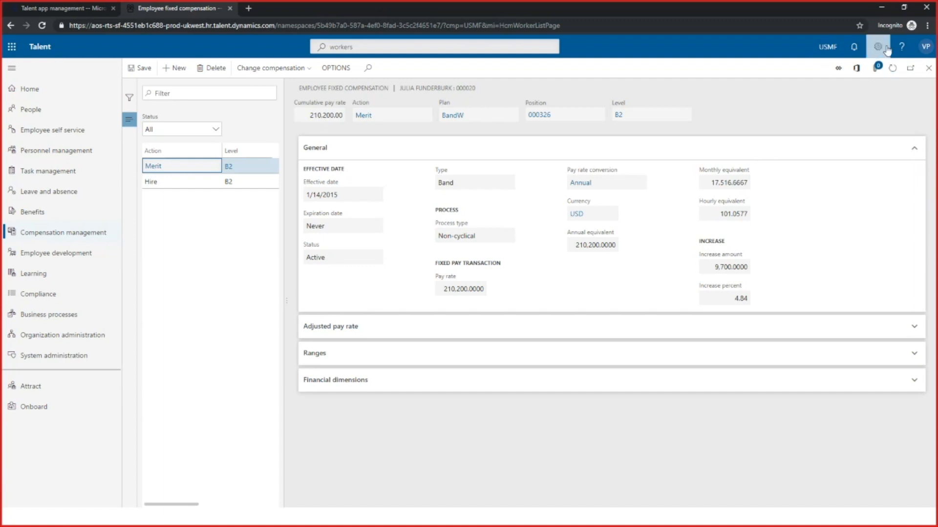
{"action": "left_click", "coordinate": [885, 8]}
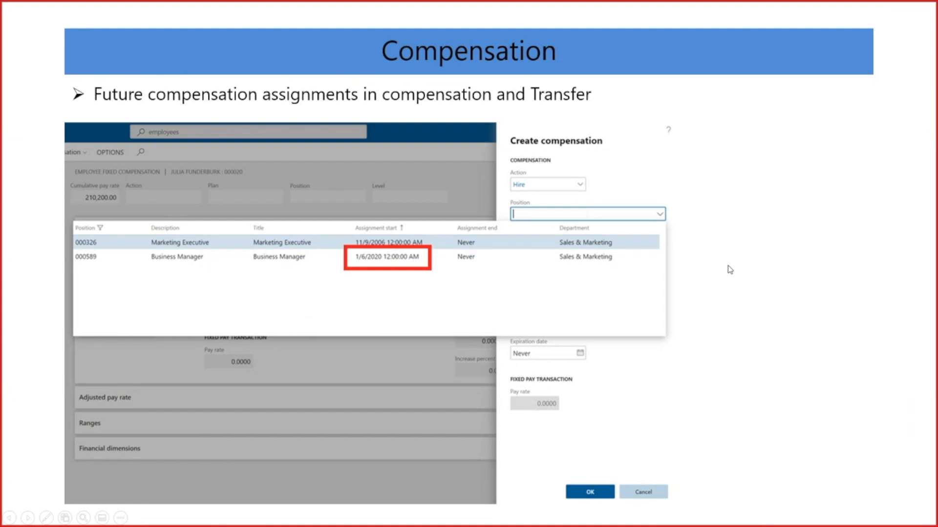
{"action": "key", "text": "Right"}
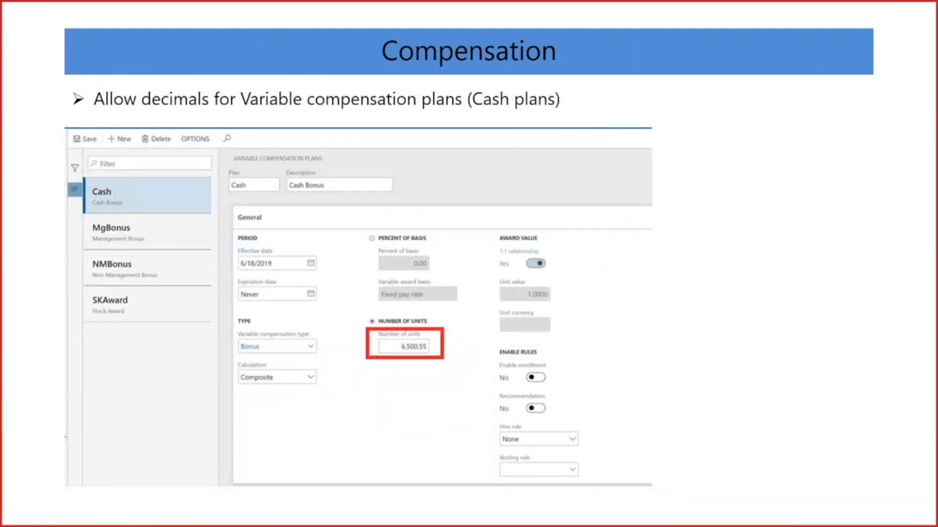
{"action": "key", "text": "Left"}
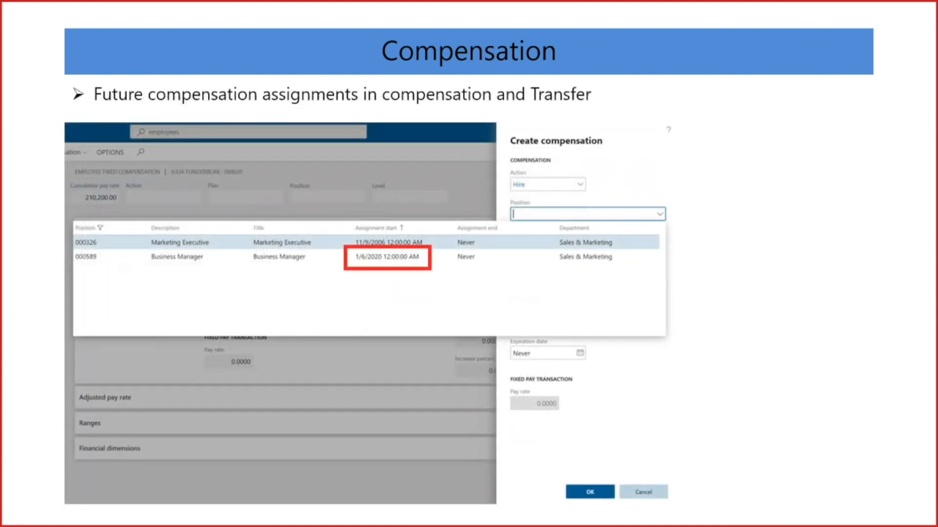
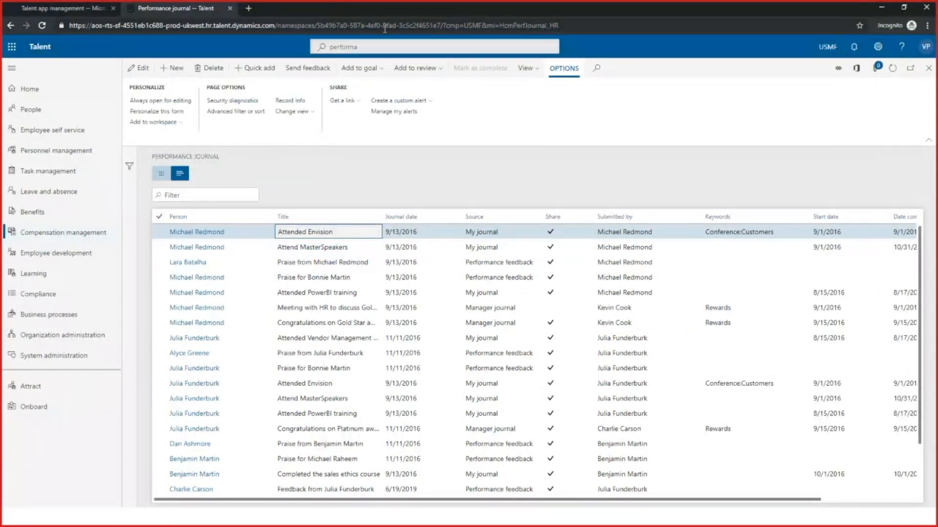
Find the Position hierarchy validation form under Organization administration and validate the line hierarchy for circular references
{"action": "left_click", "coordinate": [386, 47]}
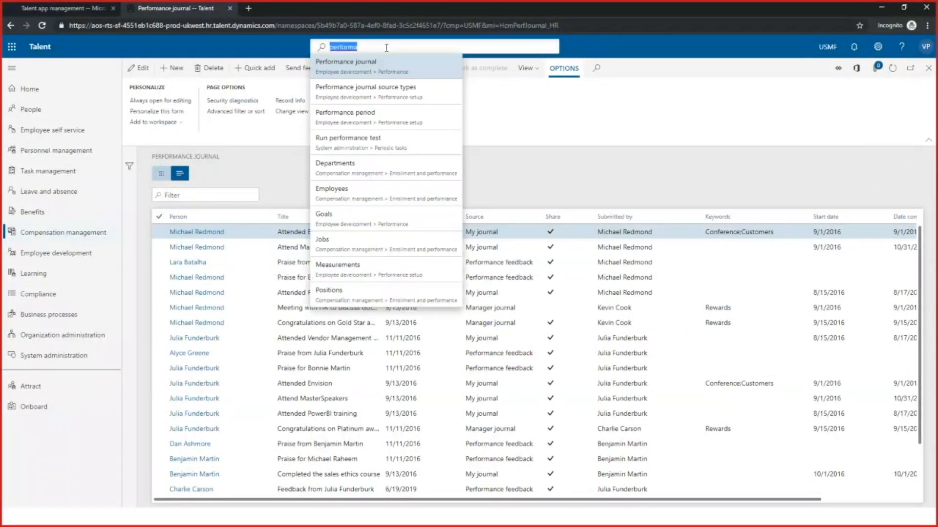
{"action": "type", "text": "Position"}
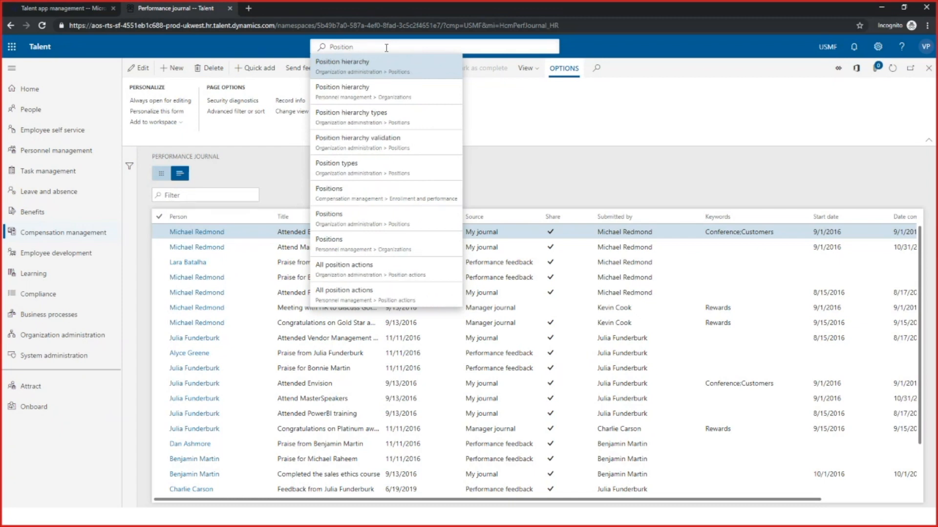
{"action": "left_click", "coordinate": [391, 146]}
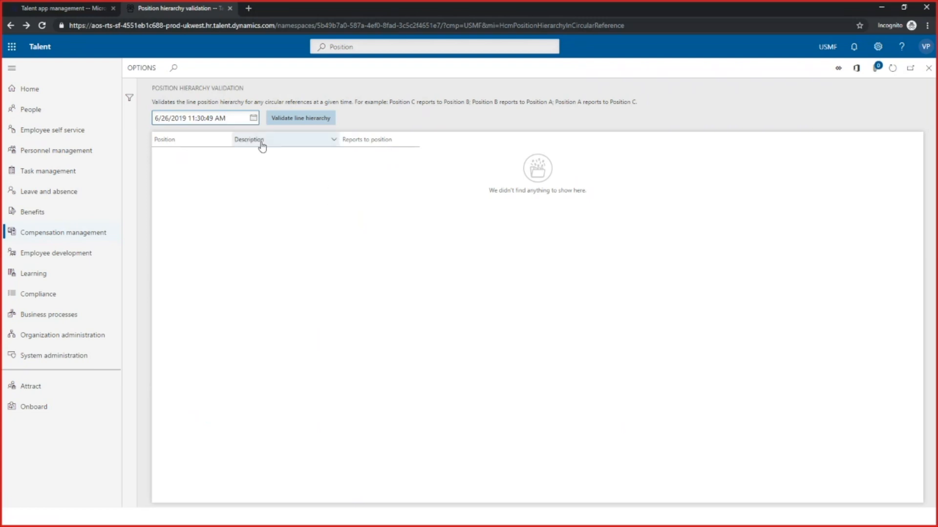
{"action": "left_click", "coordinate": [286, 121]}
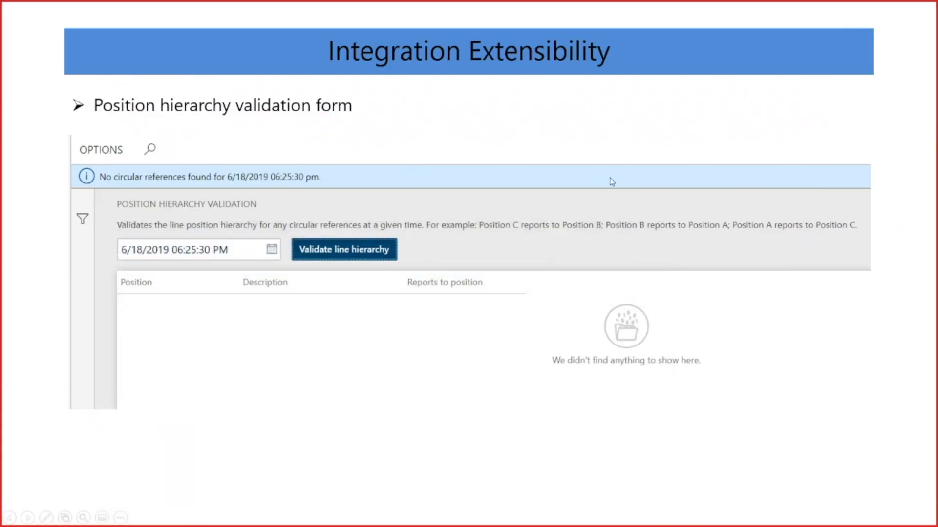
Advance the slide show to the Common Data Service Integration slide, and open the Common Data Service configuration page in Talent
{"action": "left_click", "coordinate": [612, 181]}
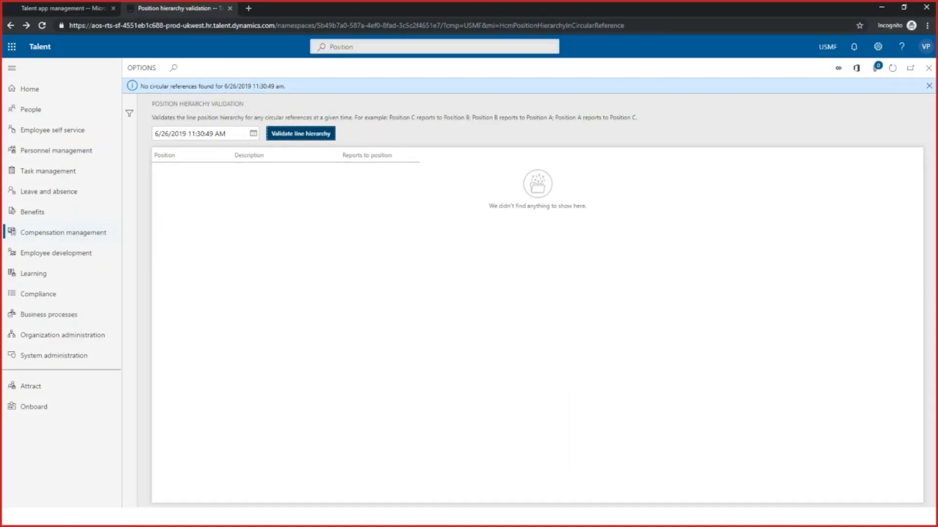
{"action": "left_click", "coordinate": [413, 51]}
{"action": "type", "text": "Common"}
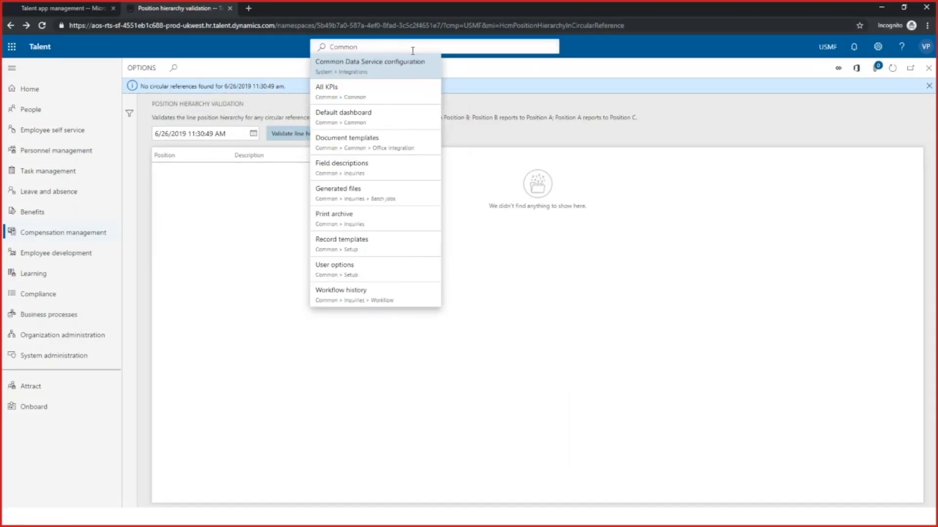
{"action": "left_click", "coordinate": [402, 67]}
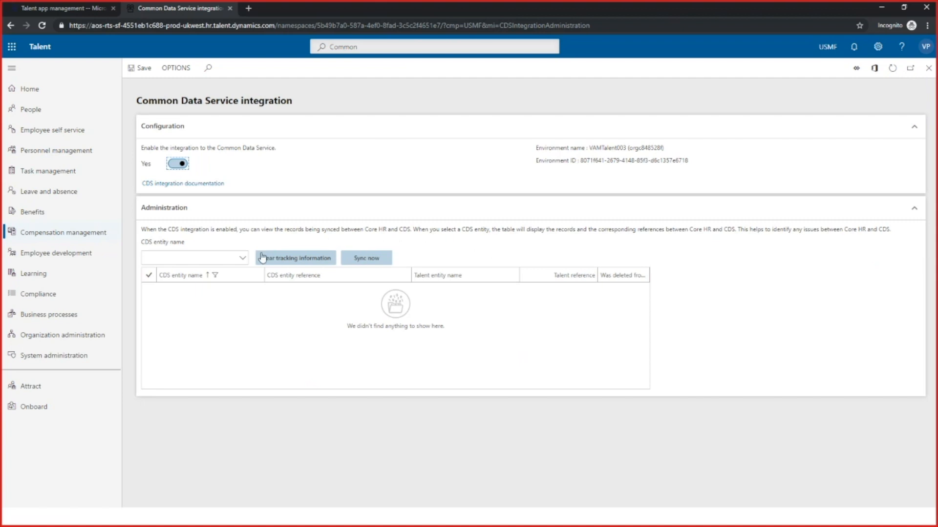
List the synced records of the cdm_benefittype CDS entity and examine their CDS references, Talent entity names and Talent references
{"action": "left_click", "coordinate": [242, 258]}
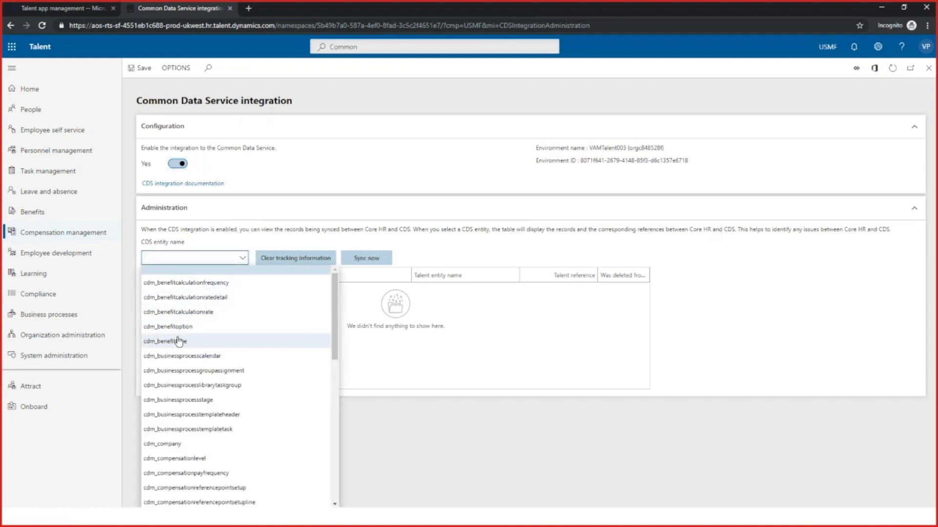
{"action": "left_click", "coordinate": [179, 341]}
{"action": "left_click", "coordinate": [183, 351]}
{"action": "left_click", "coordinate": [389, 306]}
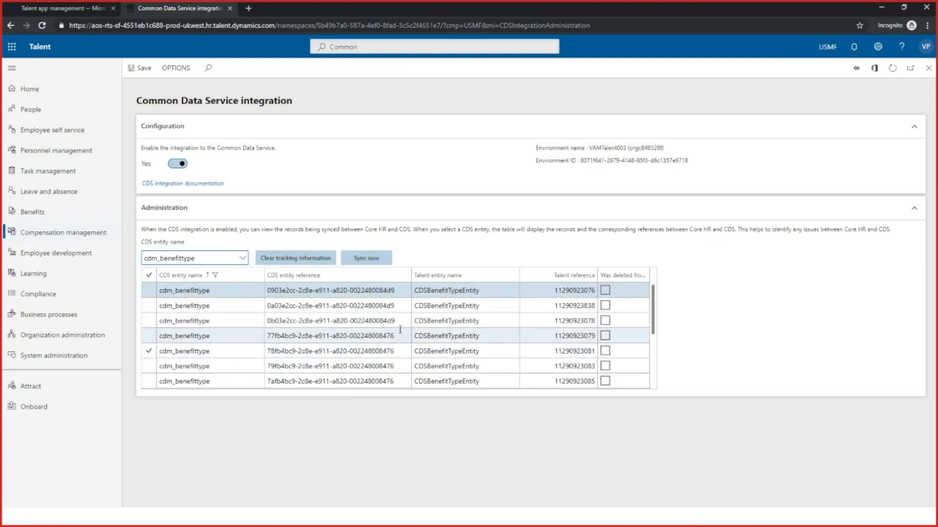
{"action": "left_click", "coordinate": [377, 292]}
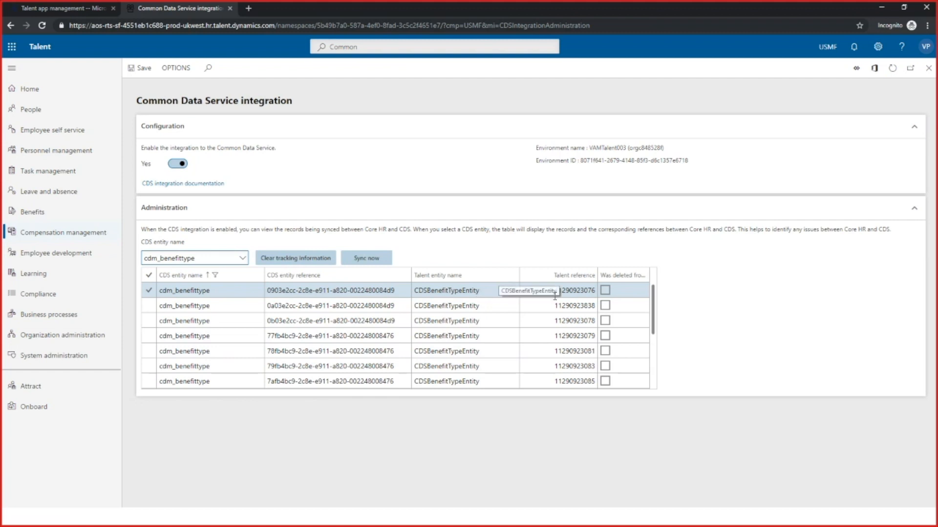
{"action": "left_click", "coordinate": [471, 306]}
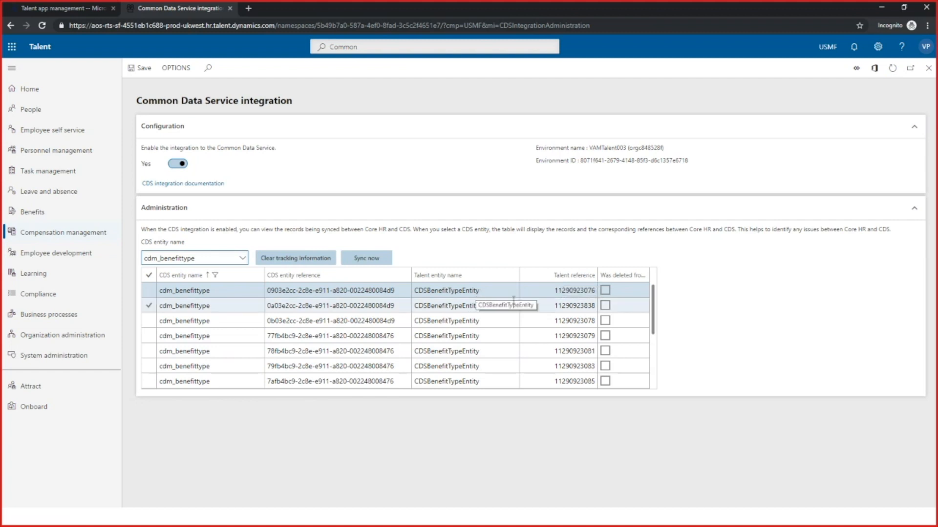
{"action": "left_click", "coordinate": [543, 291]}
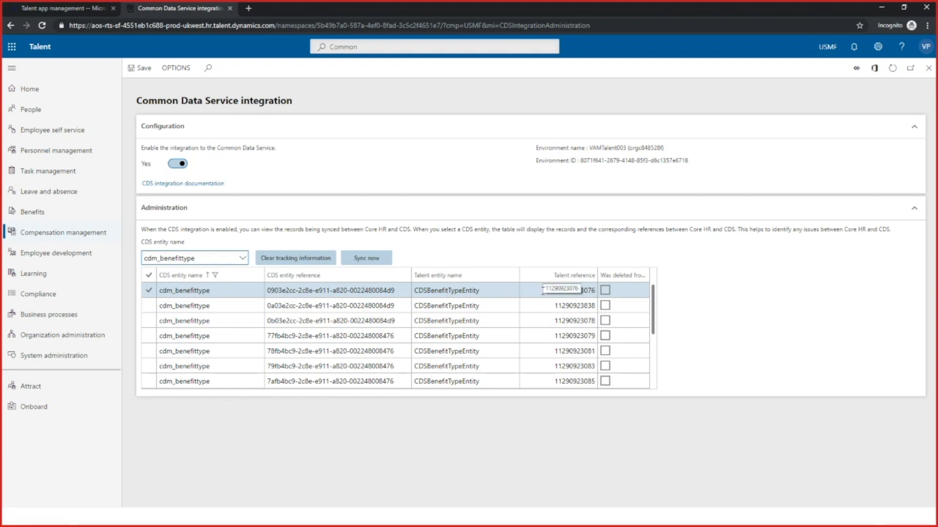
{"action": "left_click", "coordinate": [417, 290]}
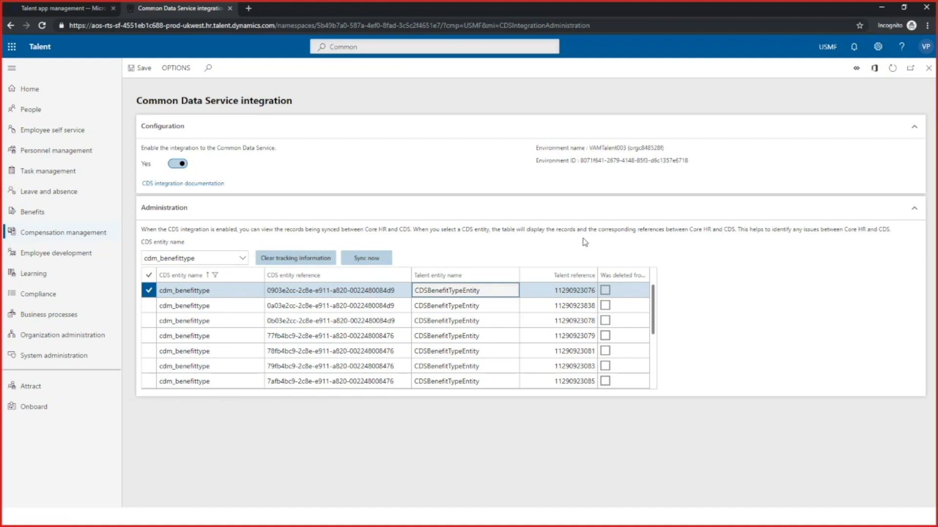
Switch back to the slide show and advance to the Custom Fields slide
{"action": "left_click", "coordinate": [886, 9]}
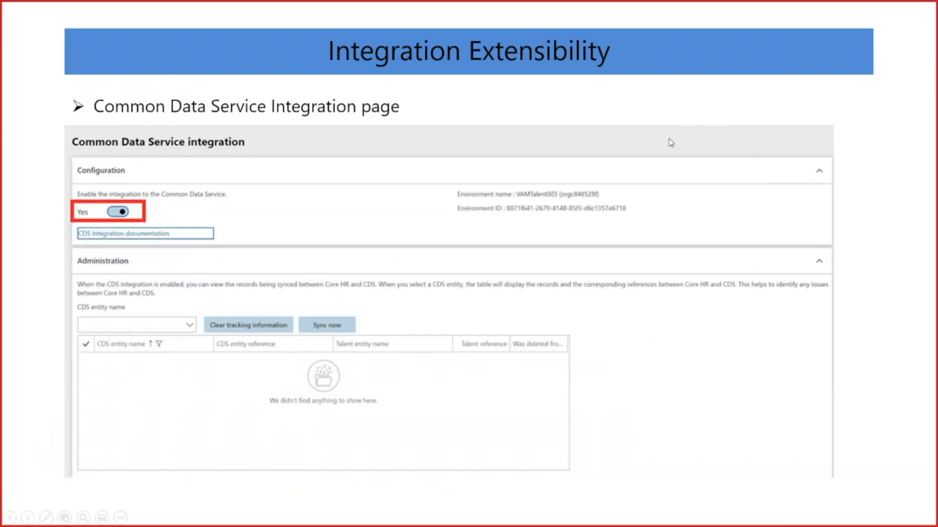
{"action": "key", "text": "Right"}
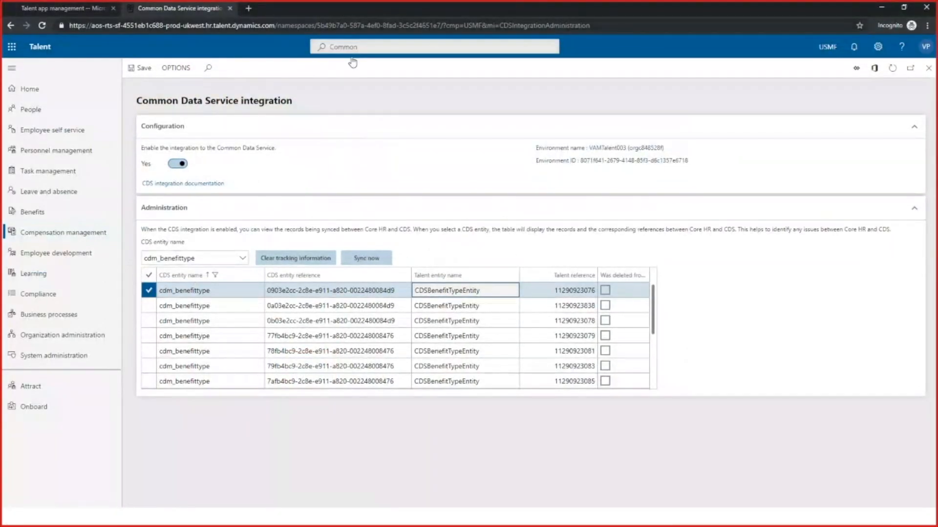
Return to Talent, search for Custom, and open the Custom fields page under System administration setup
{"action": "left_click", "coordinate": [370, 47]}
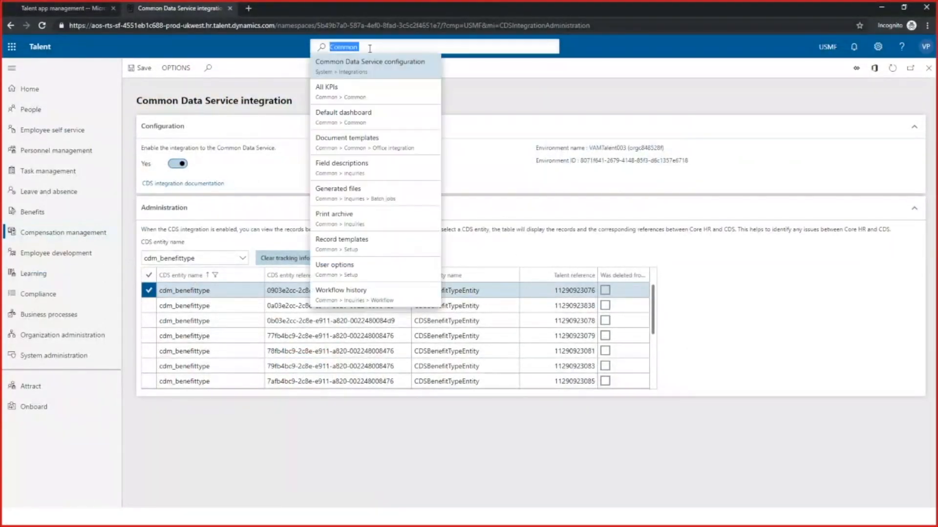
{"action": "left_click", "coordinate": [375, 44]}
{"action": "key", "text": "BackSpace"}
{"action": "key", "text": "BackSpace"}
{"action": "key", "text": "BackSpace"}
{"action": "type", "text": "ustom"}
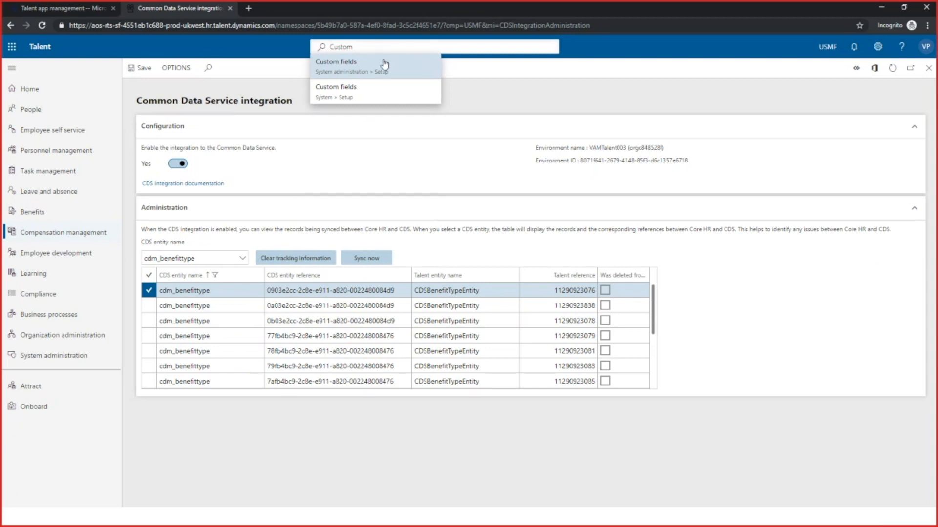
{"action": "left_click", "coordinate": [377, 65]}
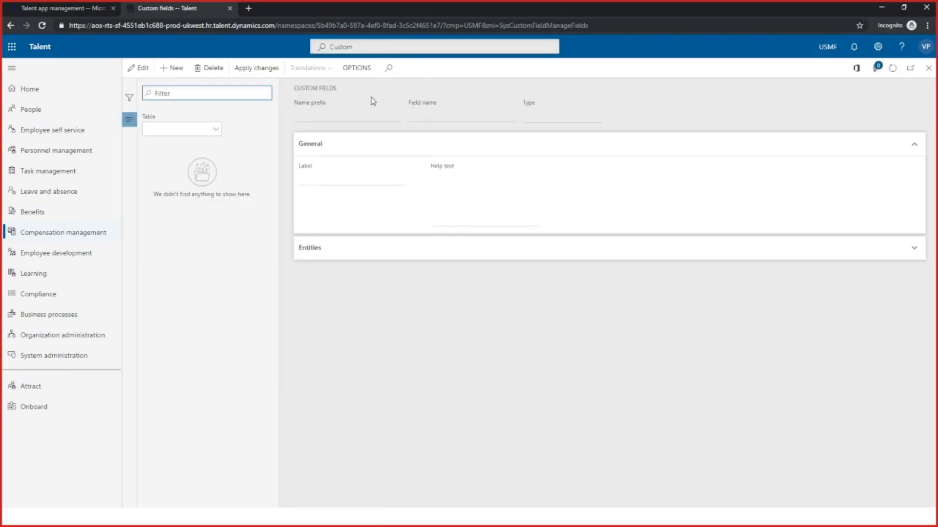
Load the HcmWorker table's PastEmployee custom field, expand its entities, and open the record for editing
{"action": "left_click", "coordinate": [217, 136]}
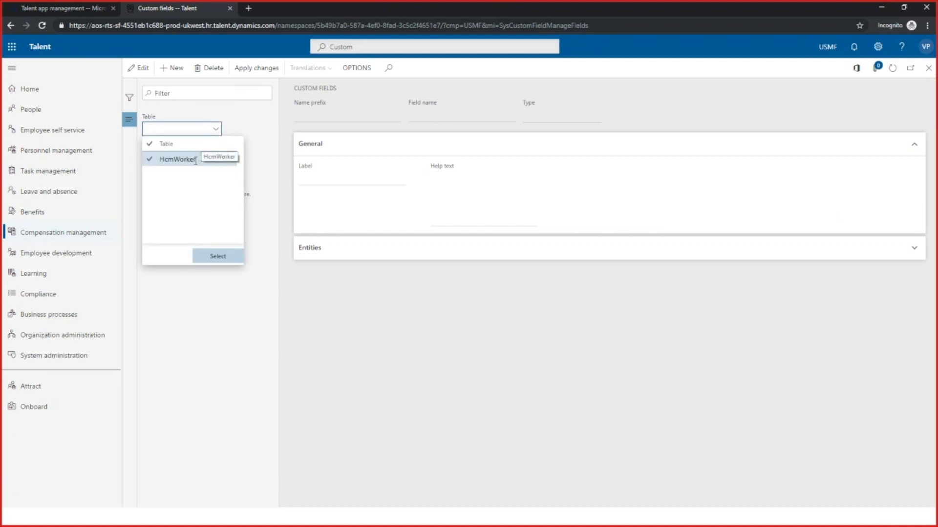
{"action": "left_click", "coordinate": [219, 255]}
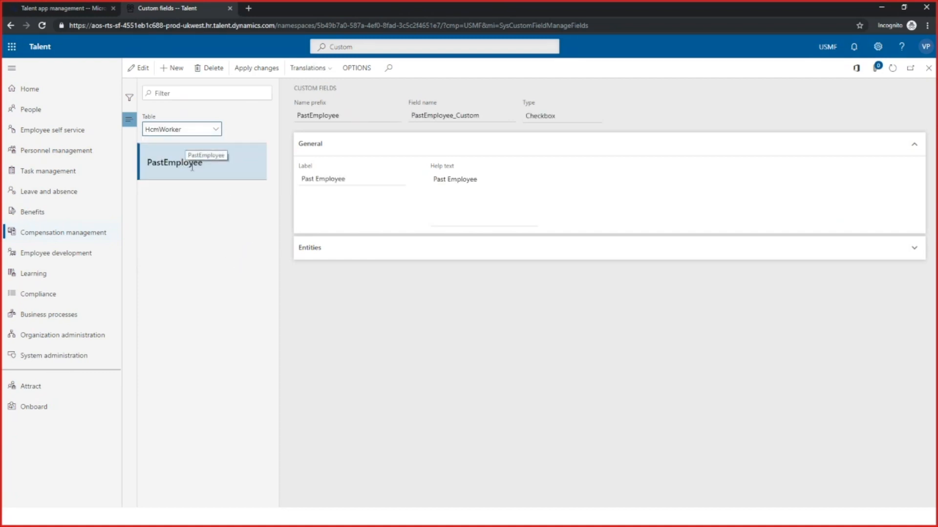
{"action": "left_click", "coordinate": [230, 165]}
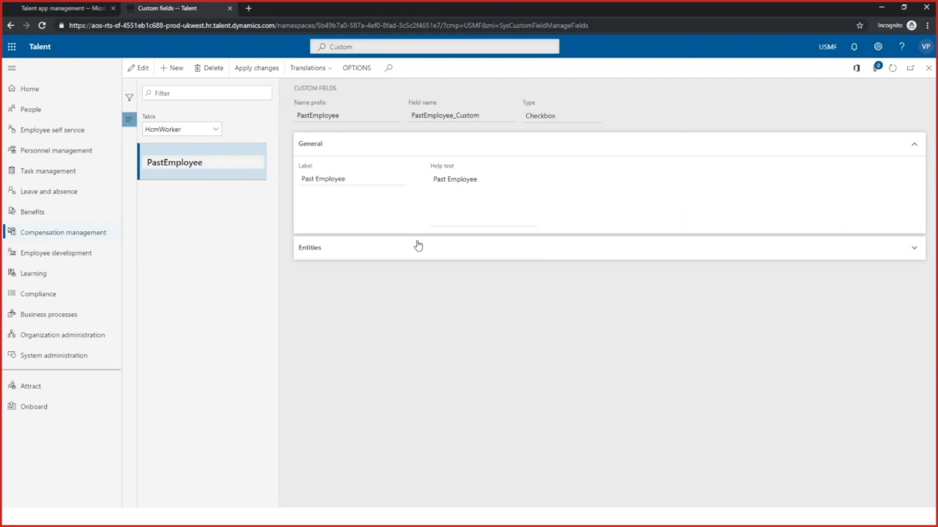
{"action": "left_click", "coordinate": [914, 250]}
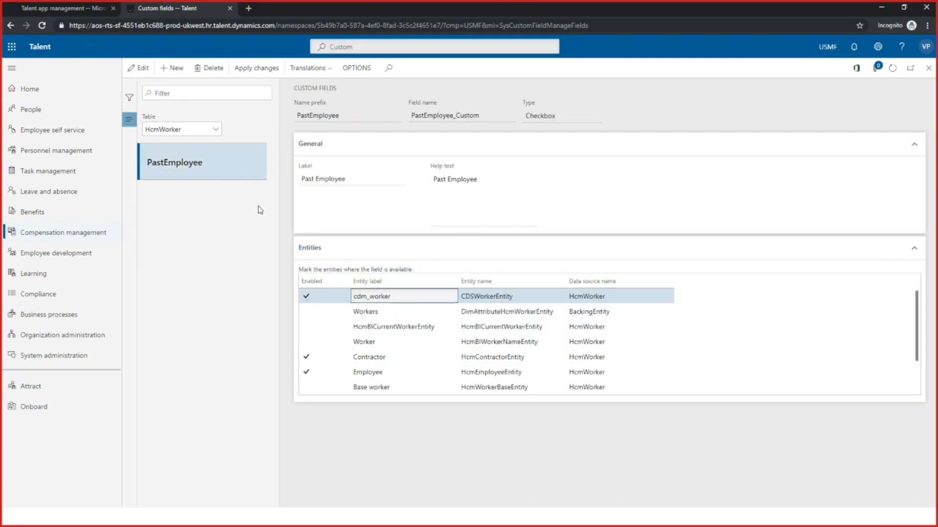
{"action": "left_click", "coordinate": [139, 68]}
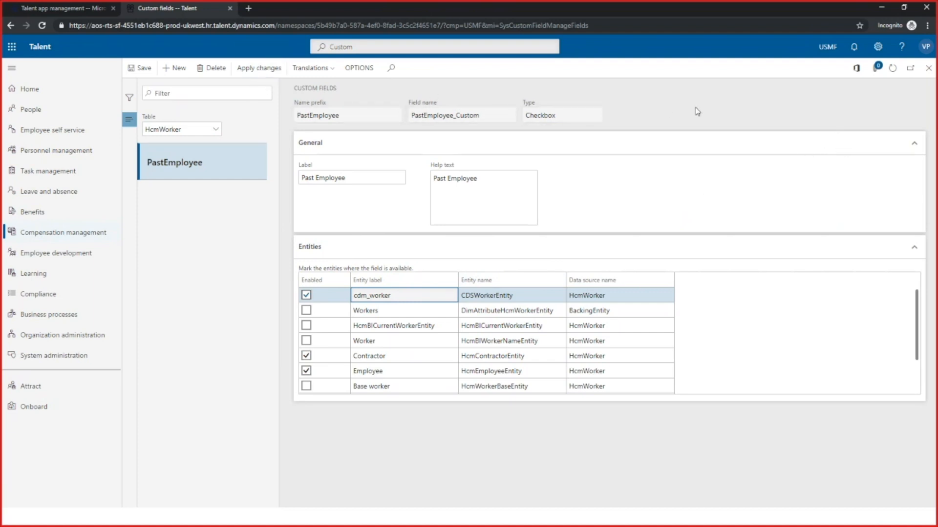
Switch back to the slide show and advance to the slide on entities supporting custom fields in CDS
{"action": "left_click", "coordinate": [881, 9]}
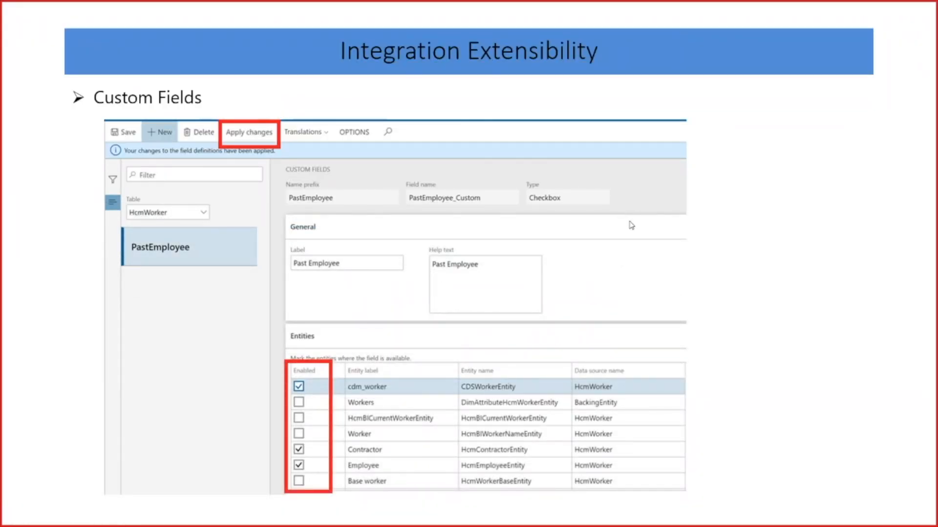
{"action": "key", "text": "Right"}
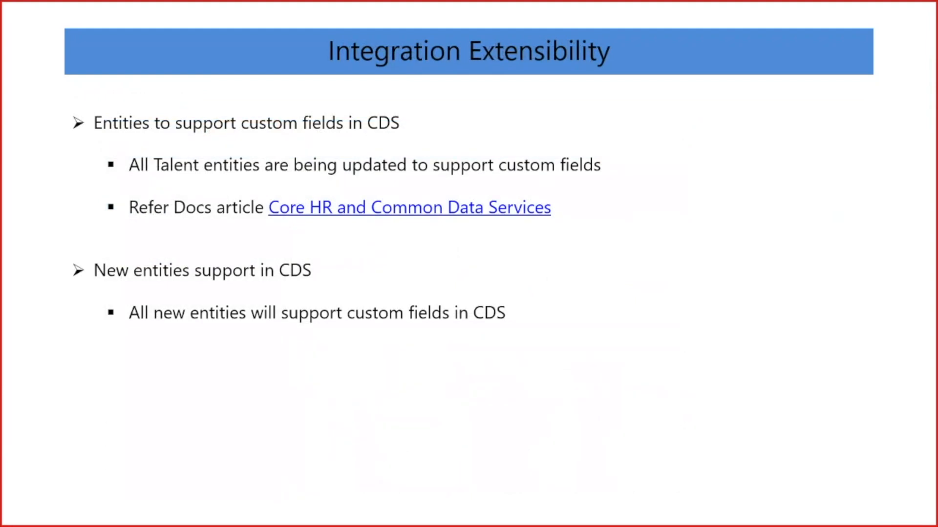